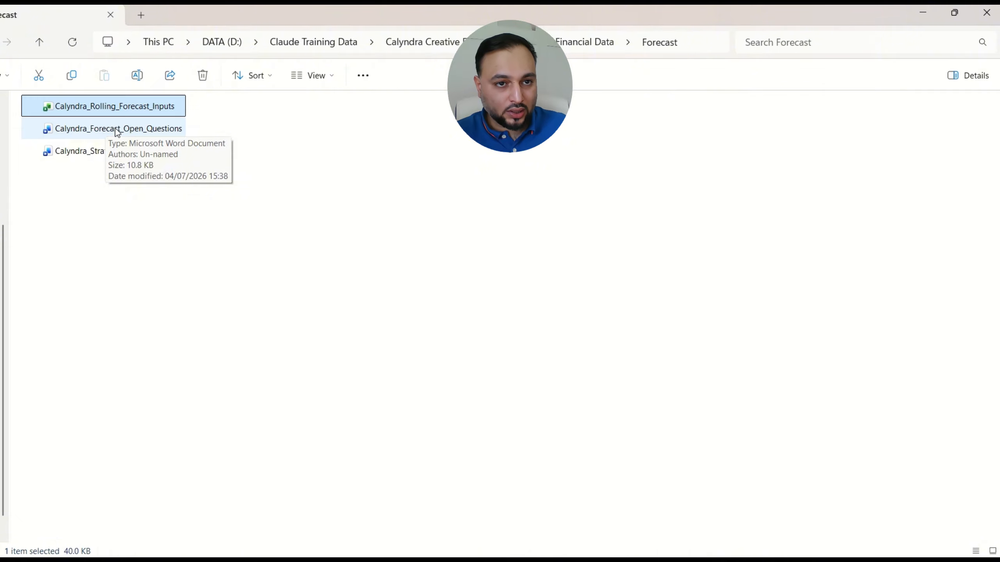
- Open the Calyndra_Strategic_Direction document and read through its context, strategic priorities, planning assumptions and targets
{"action": "left_click", "coordinate": [117, 130]}
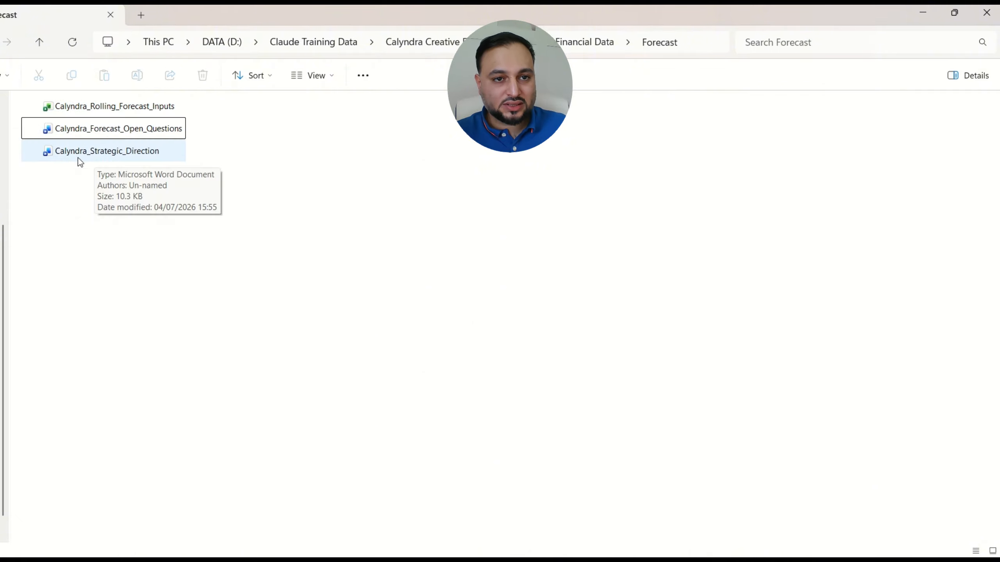
{"action": "double_click", "coordinate": [163, 152]}
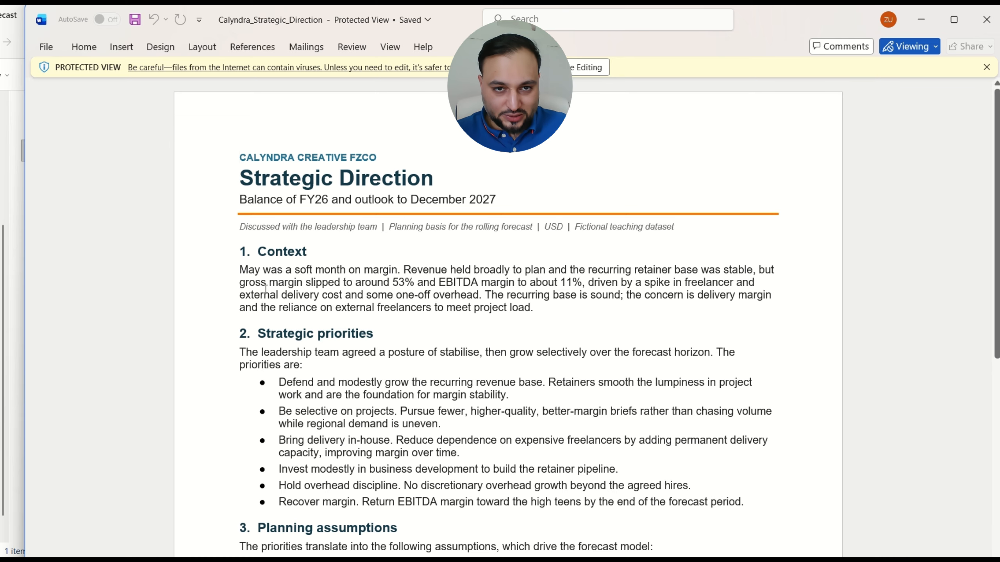
{"action": "scroll", "coordinate": [268, 294], "scroll_direction": "down", "scroll_amount": 2}
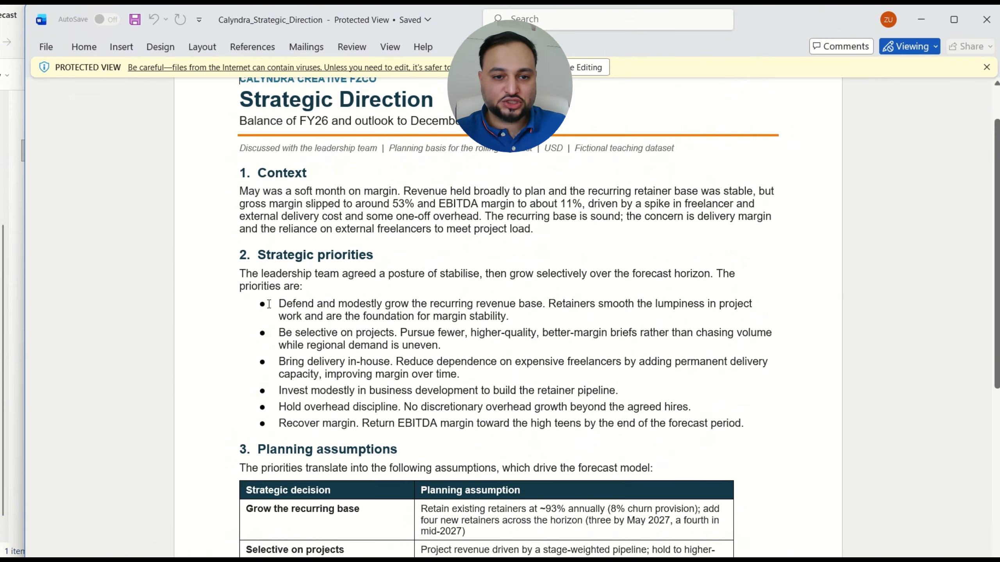
{"action": "scroll", "coordinate": [267, 305], "scroll_direction": "down", "scroll_amount": 2}
{"action": "scroll", "coordinate": [268, 303], "scroll_direction": "down", "scroll_amount": 6}
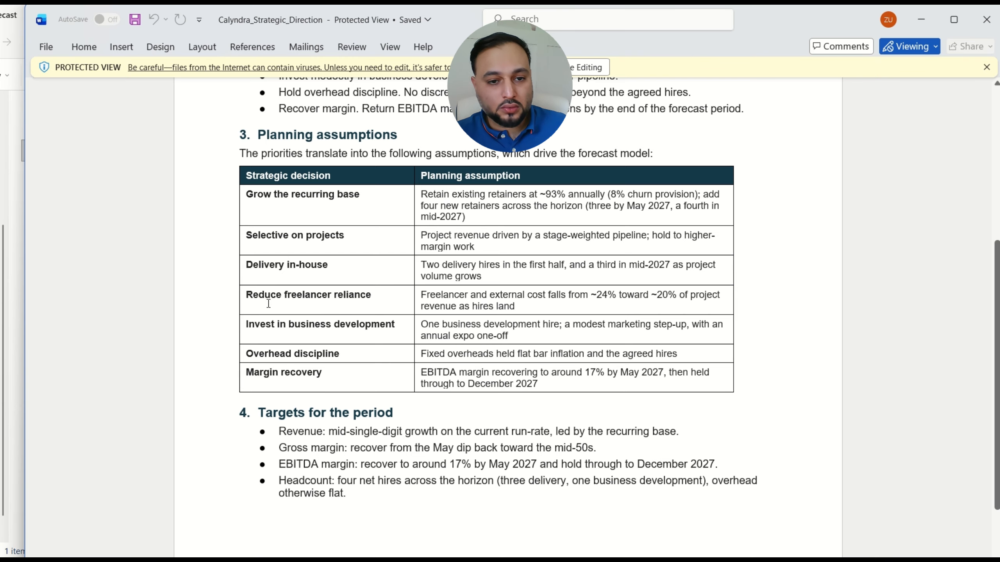
- Switch to the Calyndra_Forecast_Open_Questions document, review questions Q1 to Q6 with attention to the Q5 hiring plan, and minimise it
{"action": "key", "text": "alt+Tab"}
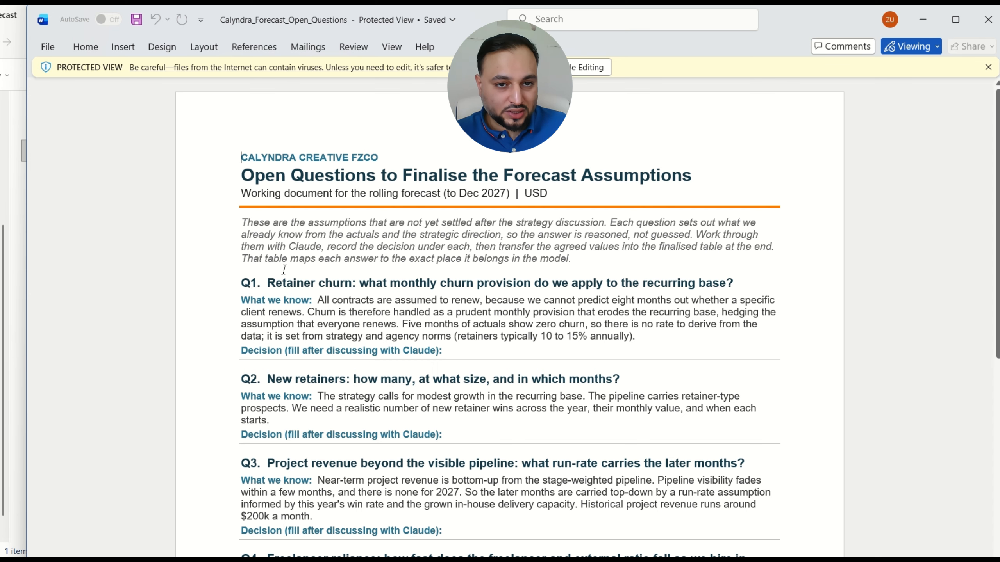
{"action": "scroll", "coordinate": [242, 227], "scroll_direction": "down", "scroll_amount": 3}
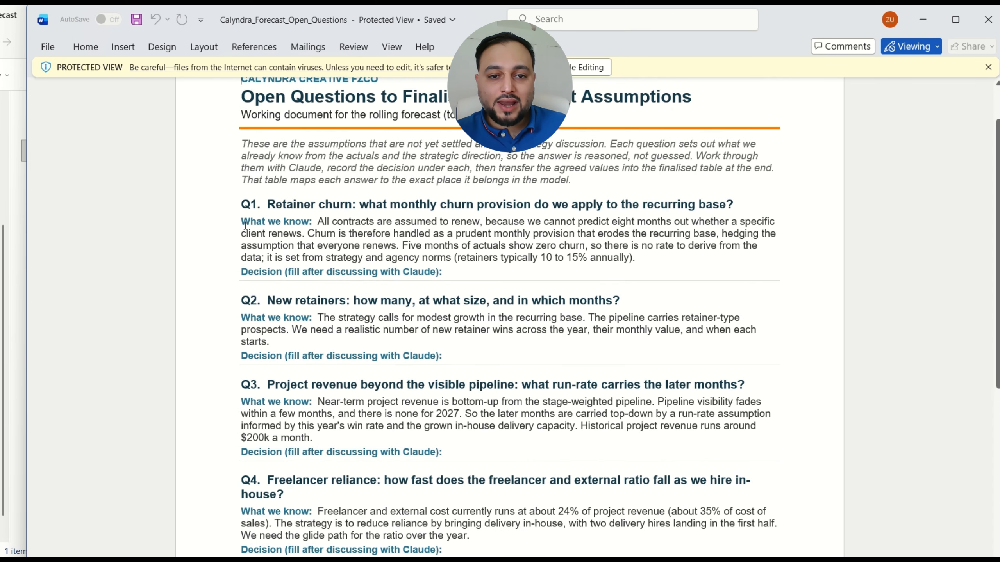
{"action": "scroll", "coordinate": [255, 318], "scroll_direction": "down", "scroll_amount": 5}
{"action": "left_click_drag", "start_coordinate": [574, 435], "coordinate": [147, 427]}
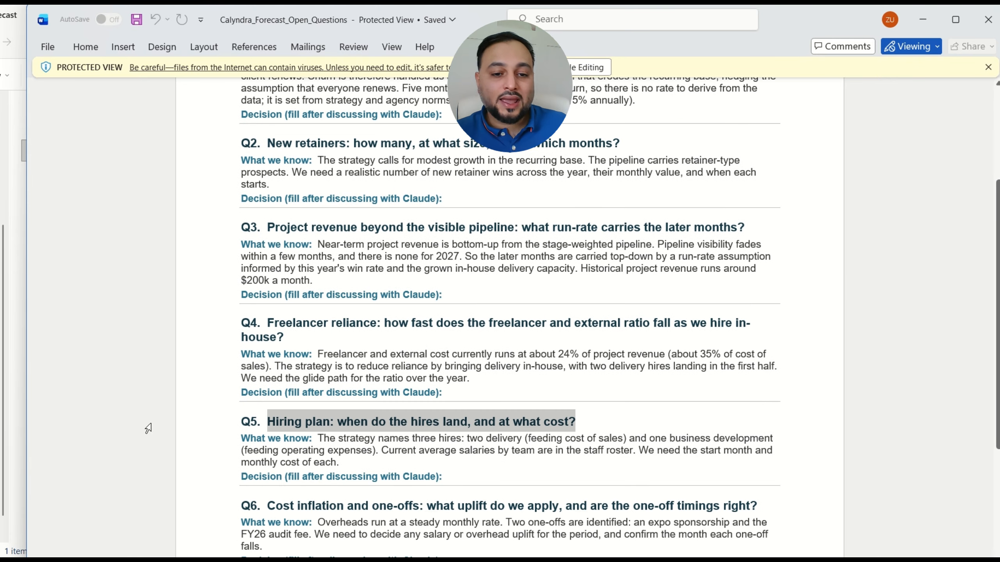
{"action": "scroll", "coordinate": [256, 425], "scroll_direction": "up", "scroll_amount": 8}
{"action": "scroll", "coordinate": [236, 429], "scroll_direction": "down", "scroll_amount": 10}
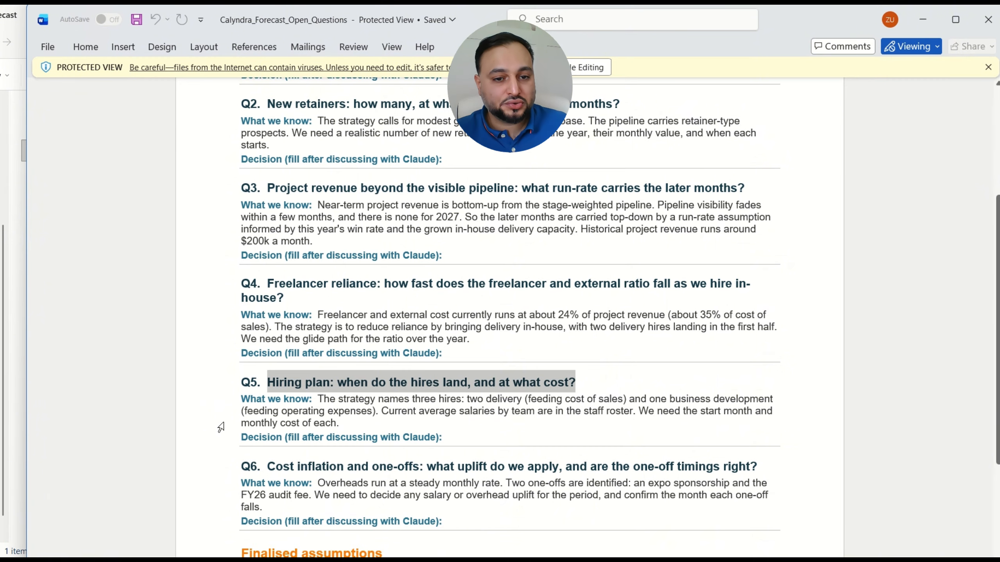
{"action": "left_click_drag", "start_coordinate": [239, 380], "coordinate": [335, 427]}
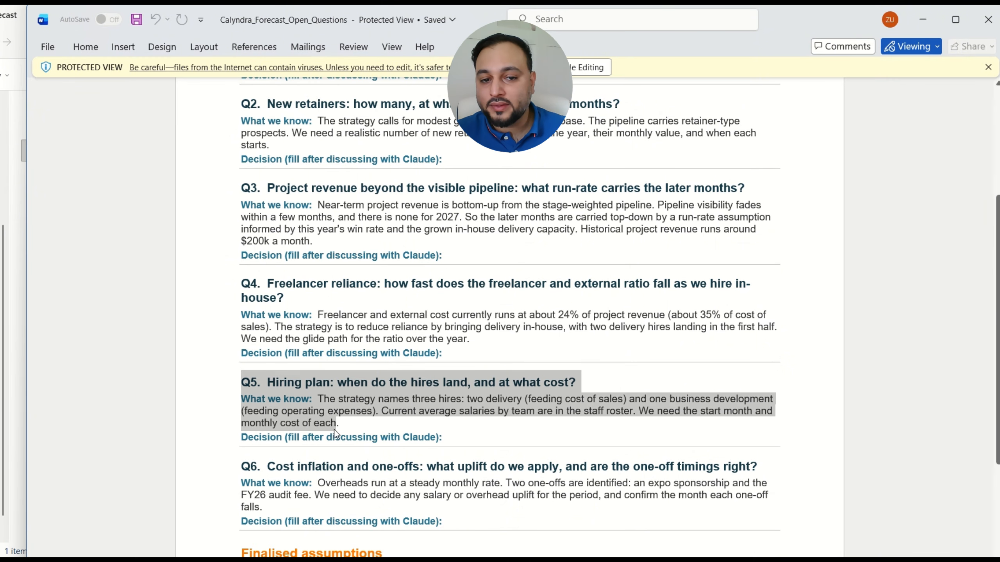
{"action": "scroll", "coordinate": [277, 434], "scroll_direction": "up", "scroll_amount": 1}
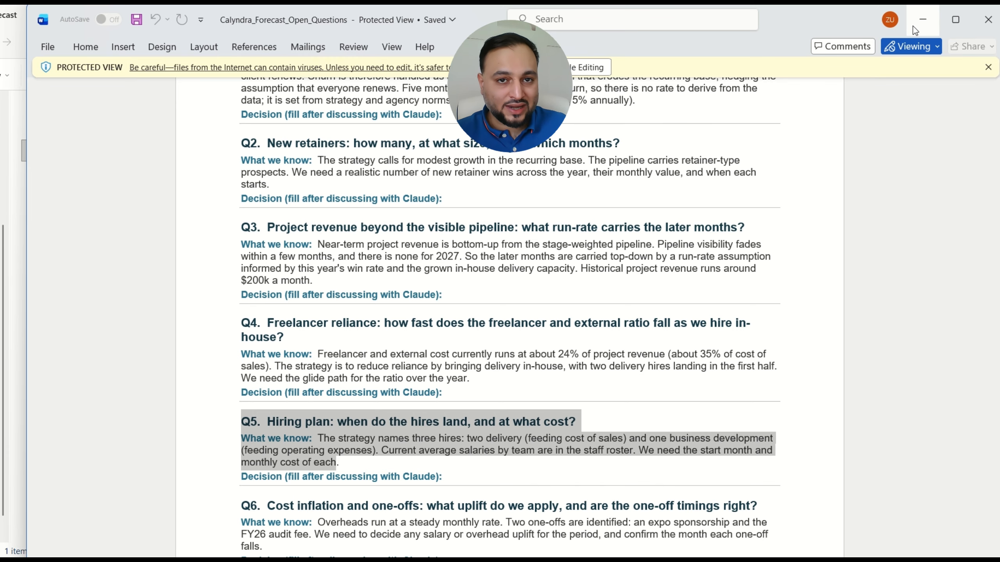
{"action": "left_click", "coordinate": [913, 27]}
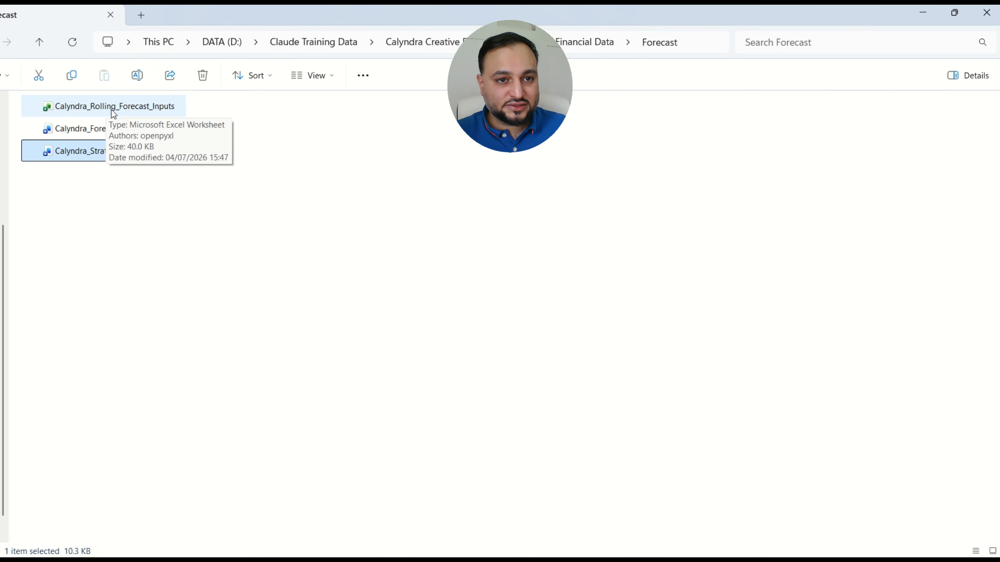
- Open the Calyndra_Rolling_Forecast_Inputs workbook and review the monthly actuals on Detailed P&L and the client list on Revenue Detail
{"action": "double_click", "coordinate": [114, 107]}
{"action": "left_click", "coordinate": [233, 337]}
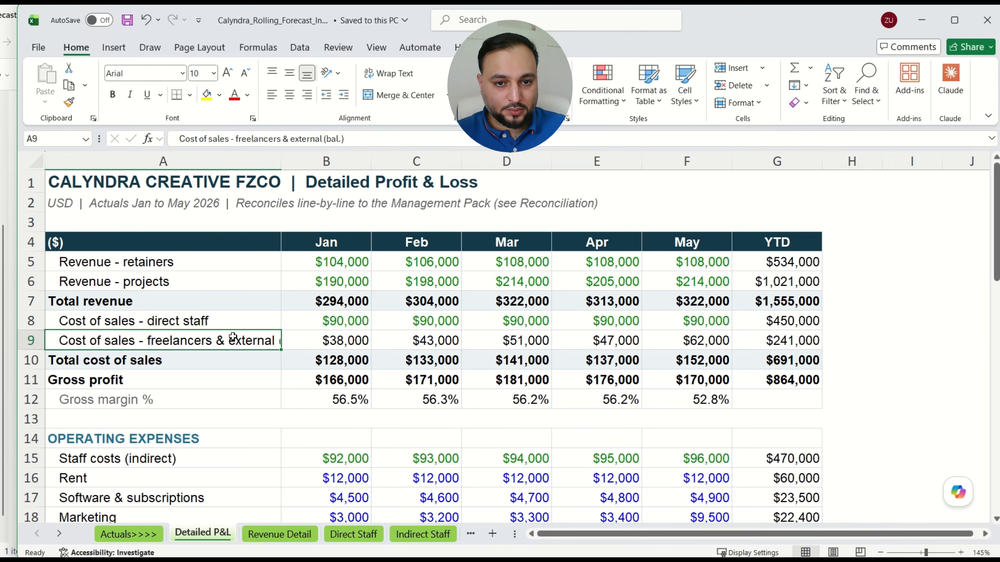
{"action": "scroll", "coordinate": [233, 346], "scroll_direction": "down", "scroll_amount": 2}
{"action": "scroll", "coordinate": [226, 410], "scroll_direction": "up", "scroll_amount": 2}
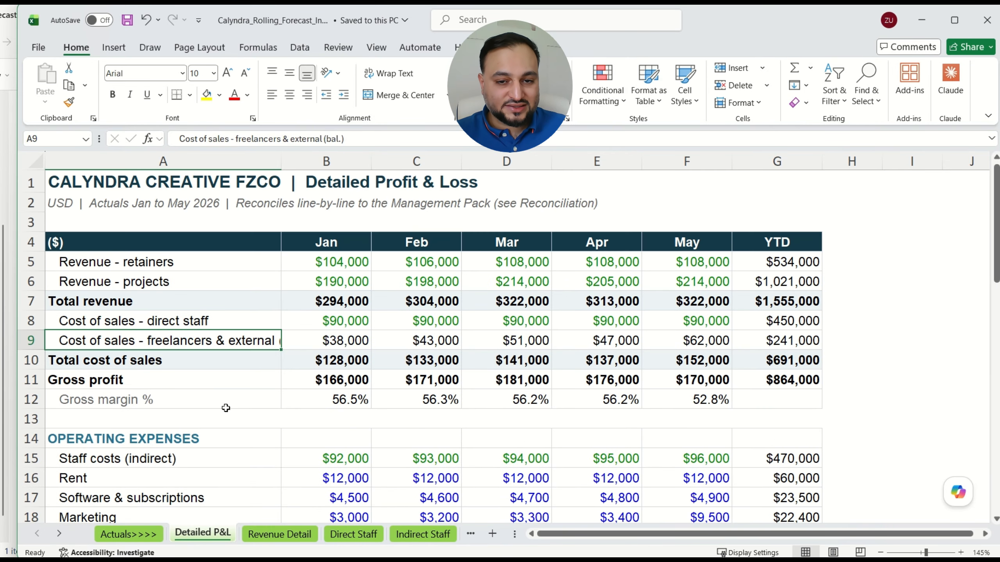
{"action": "left_click_drag", "start_coordinate": [323, 264], "coordinate": [731, 467]}
{"action": "key", "text": "ctrl+Page_Down"}
{"action": "left_click_drag", "start_coordinate": [152, 271], "coordinate": [131, 490]}
{"action": "scroll", "coordinate": [241, 359], "scroll_direction": "up", "scroll_amount": 3}
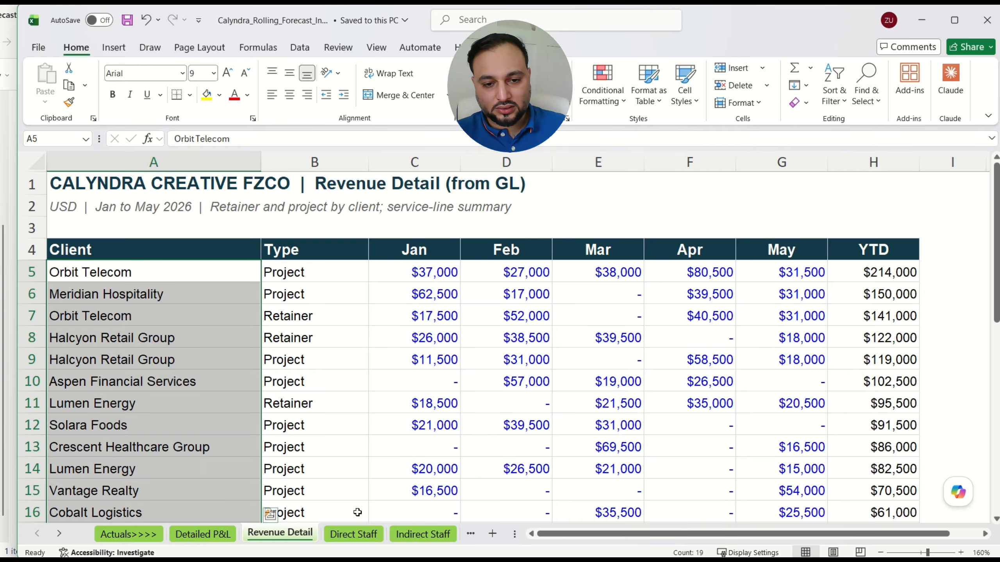
- Review the monthly salary costs on the Direct Staff and Indirect Staff roster sheets
{"action": "left_click", "coordinate": [353, 533]}
{"action": "scroll", "coordinate": [184, 349], "scroll_direction": "down", "scroll_amount": 4}
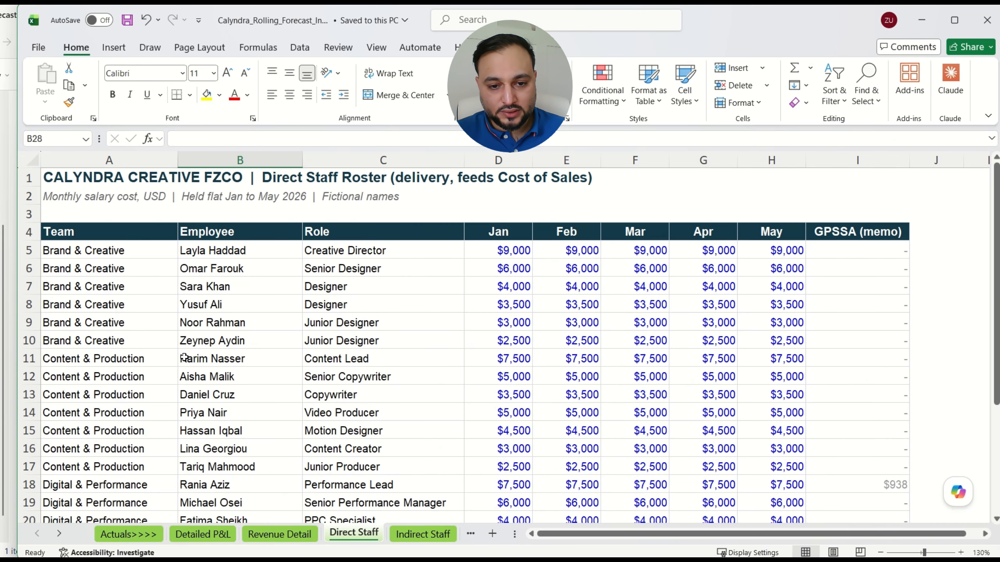
{"action": "key", "text": "ctrl+Page_Down"}
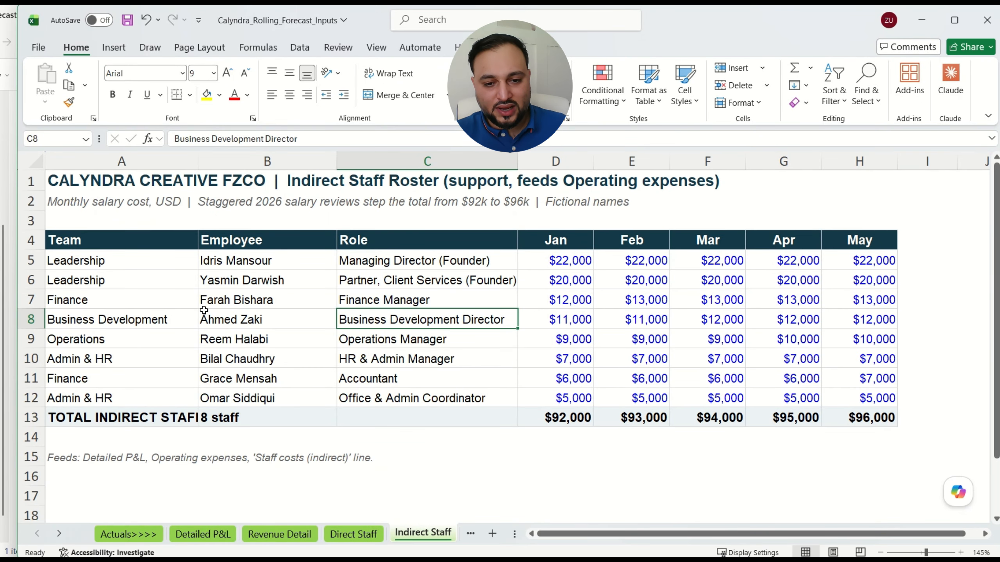
{"action": "left_click_drag", "start_coordinate": [74, 261], "coordinate": [878, 397]}
- Move on to the assumptions sheets and examine the Contracted Revenue figures from Jun-26 to Dec-27, including the totals column
{"action": "key", "text": "ctrl+Page_Down"}
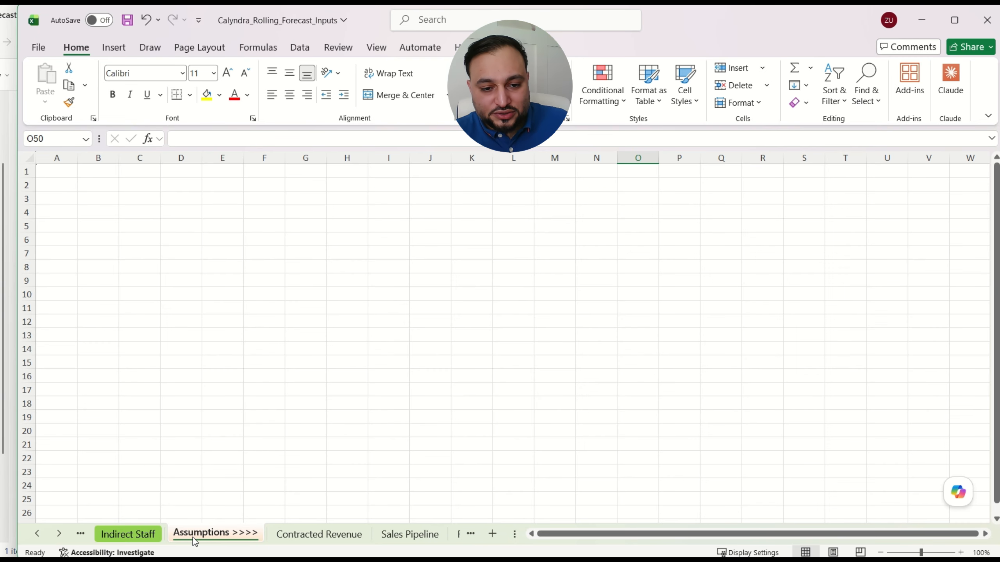
{"action": "left_click", "coordinate": [58, 538]}
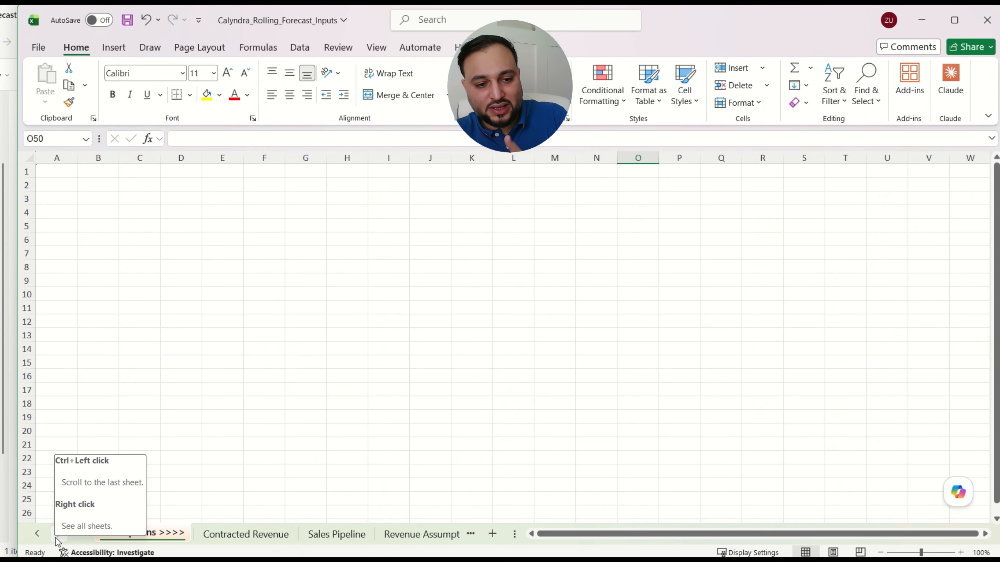
{"action": "left_click", "coordinate": [246, 534]}
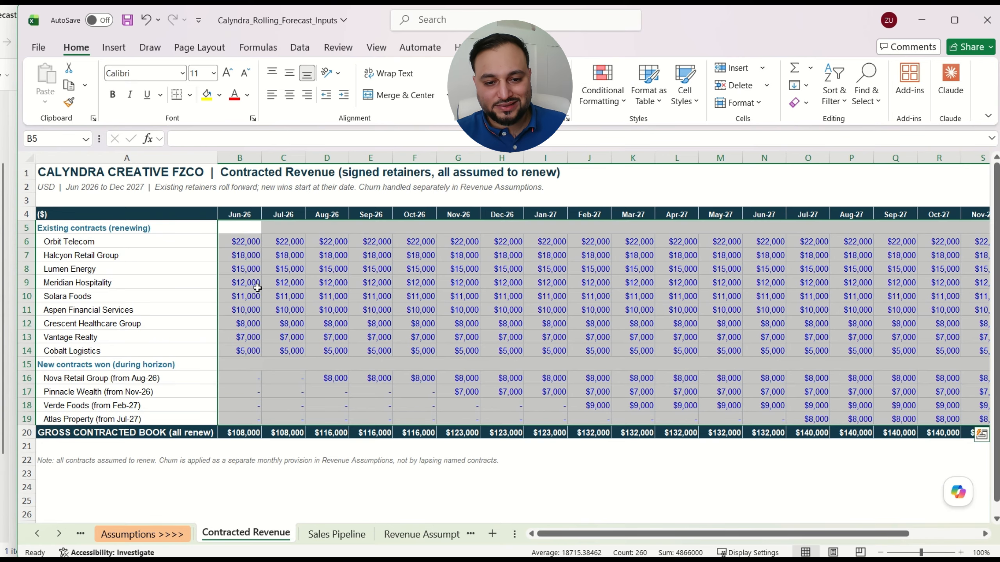
{"action": "left_click_drag", "start_coordinate": [240, 228], "coordinate": [848, 417]}
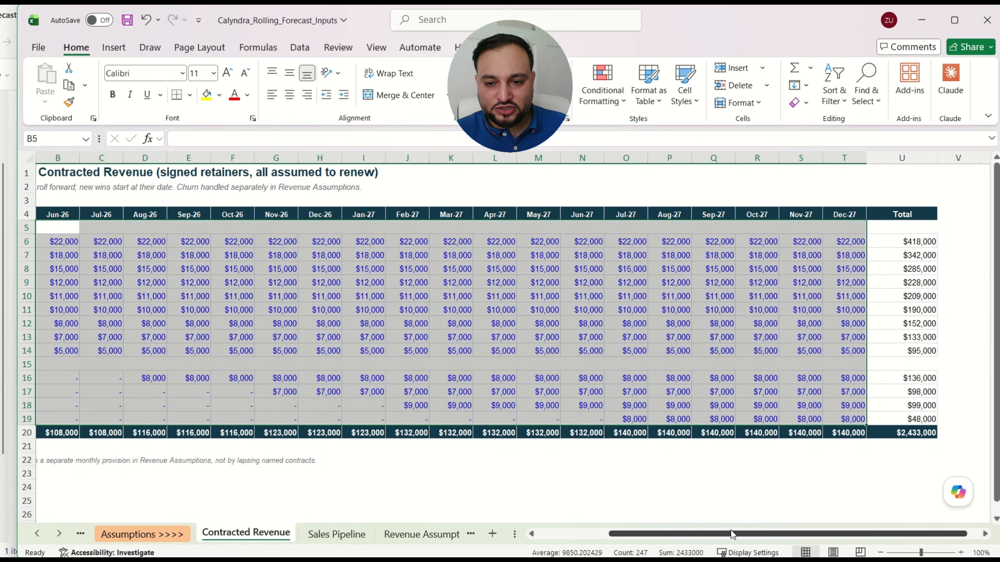
{"action": "left_click_drag", "start_coordinate": [731, 532], "coordinate": [681, 526]}
- Review the client opportunities on the Sales Pipeline sheet and the retainer, project and freelancer forecasts on Revenue Assumptions
{"action": "key", "text": "ctrl+Page_Down"}
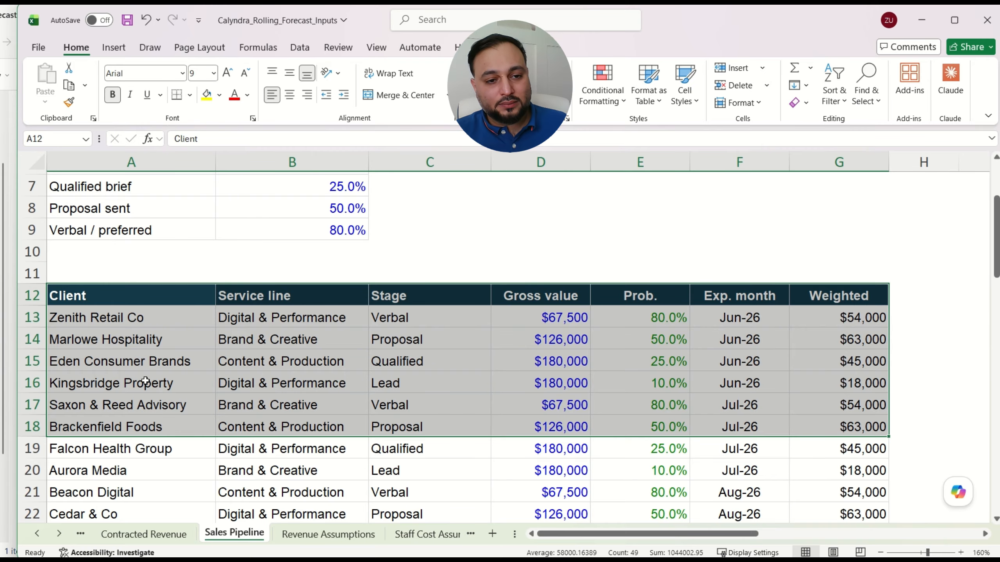
{"action": "scroll", "coordinate": [146, 380], "scroll_direction": "down", "scroll_amount": 1}
{"action": "scroll", "coordinate": [146, 382], "scroll_direction": "down", "scroll_amount": 2}
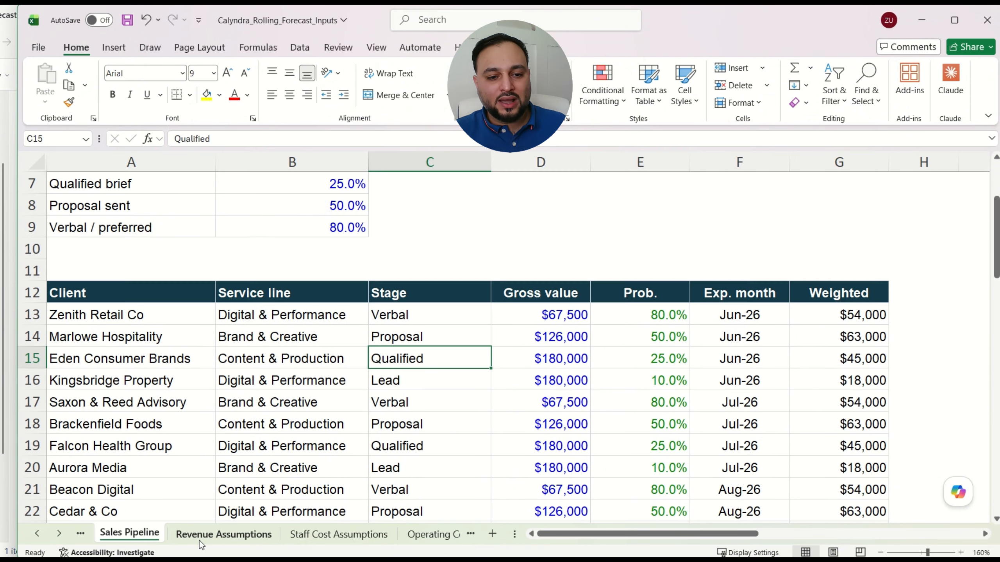
{"action": "left_click", "coordinate": [200, 540]}
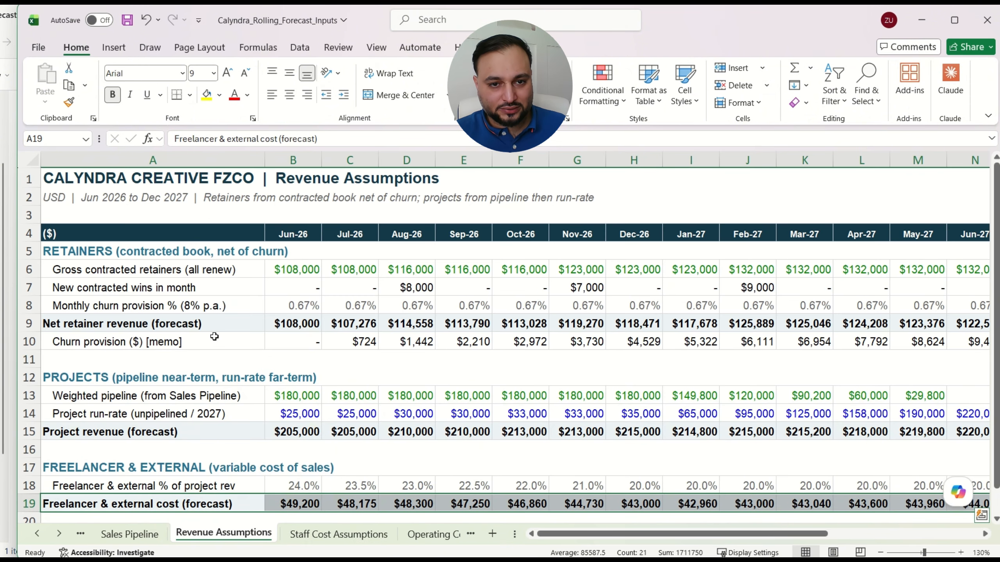
{"action": "key", "text": "ctrl+Home"}
{"action": "scroll", "coordinate": [506, 356], "scroll_direction": "down", "scroll_amount": 1}
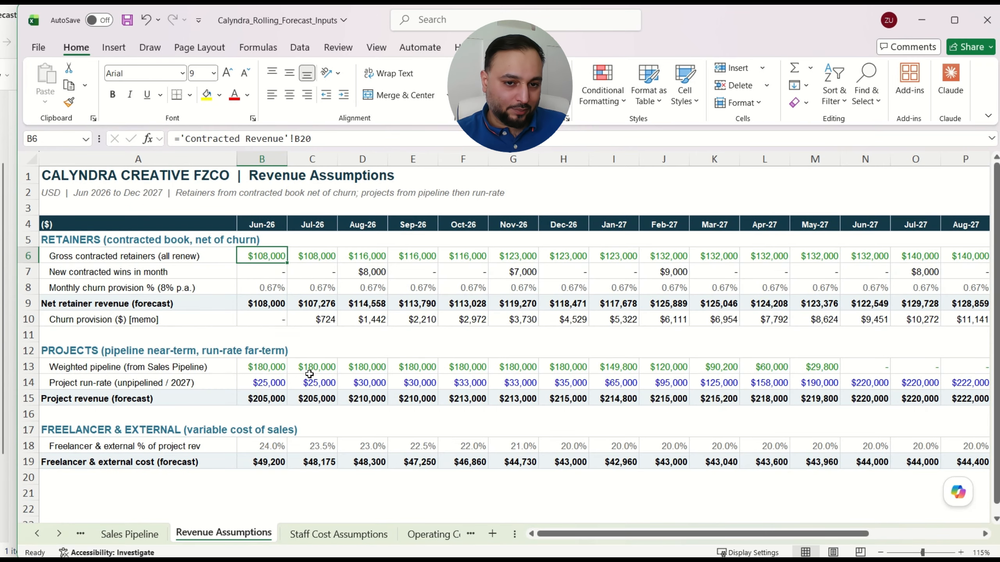
- Review the forecast lines on the Staff Cost Assumptions and Operating Cost Assumptions sheets
{"action": "key", "text": "ctrl+Page_Down"}
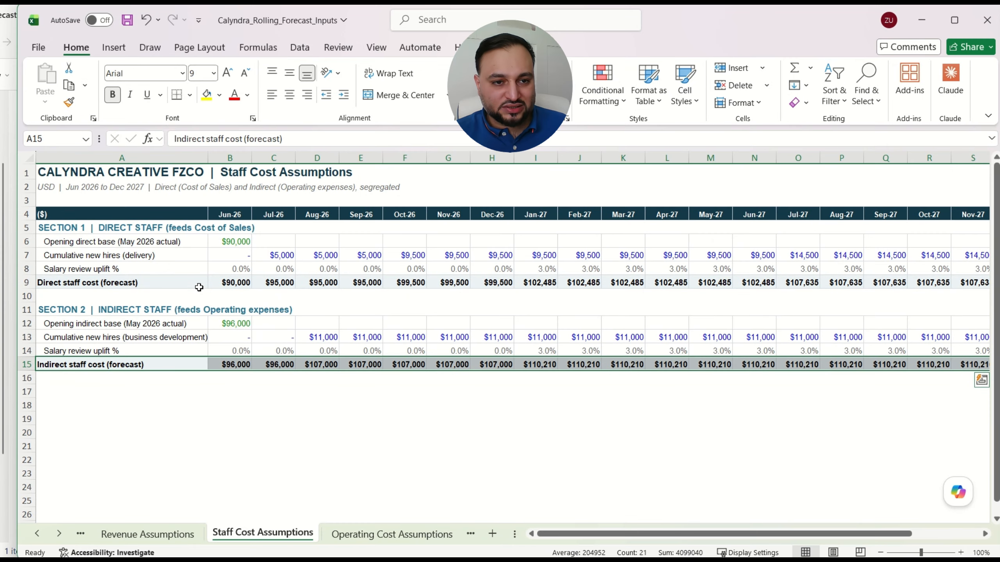
{"action": "key", "text": "ctrl+Page_Down"}
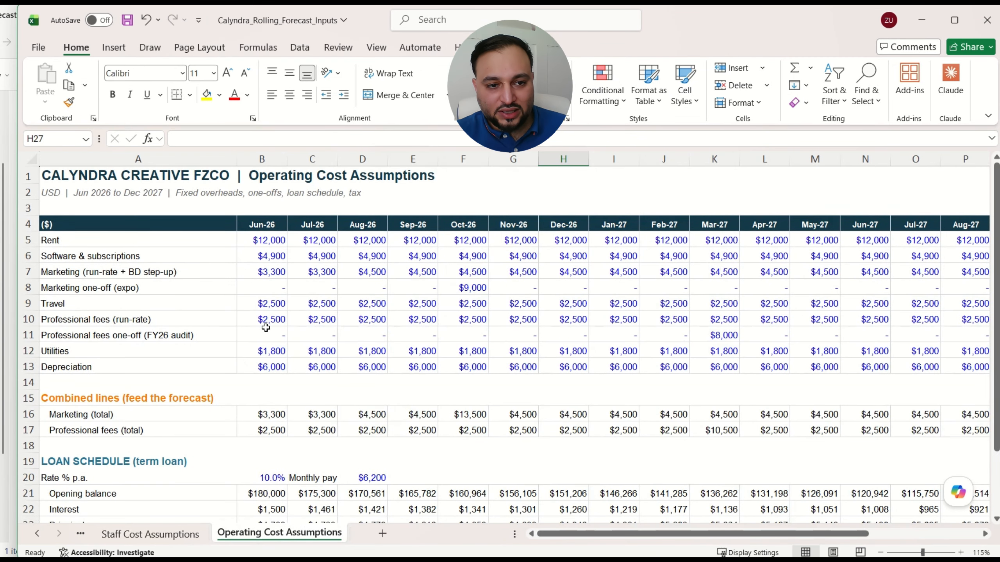
{"action": "key", "text": "ctrl+Home"}
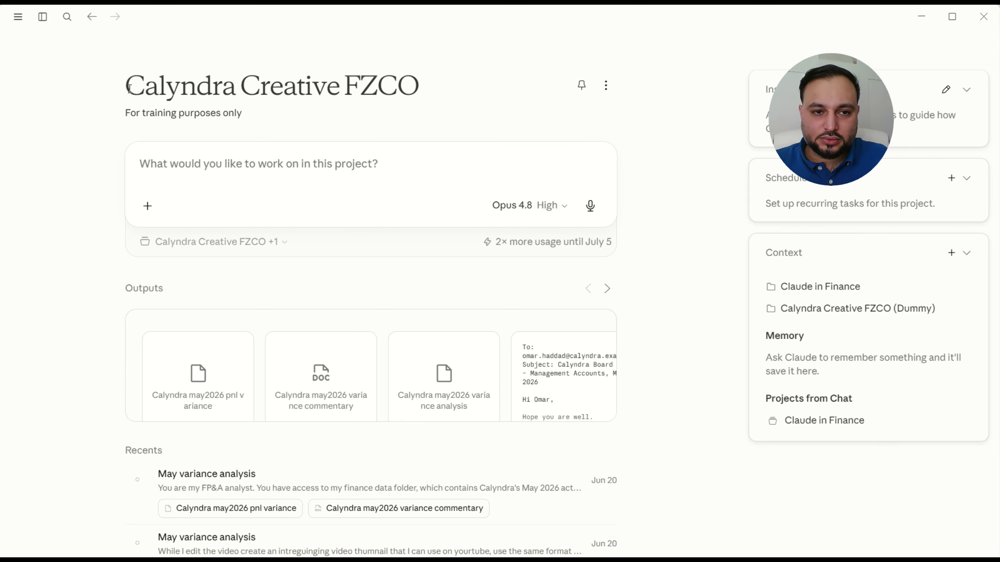
- Switch to Claude and send the modelling rules in the Calyndra Creative FZCO project: no hardcoding, actuals tabs untouched, ask rather than assume
{"action": "left_click_drag", "start_coordinate": [126, 84], "coordinate": [414, 97]}
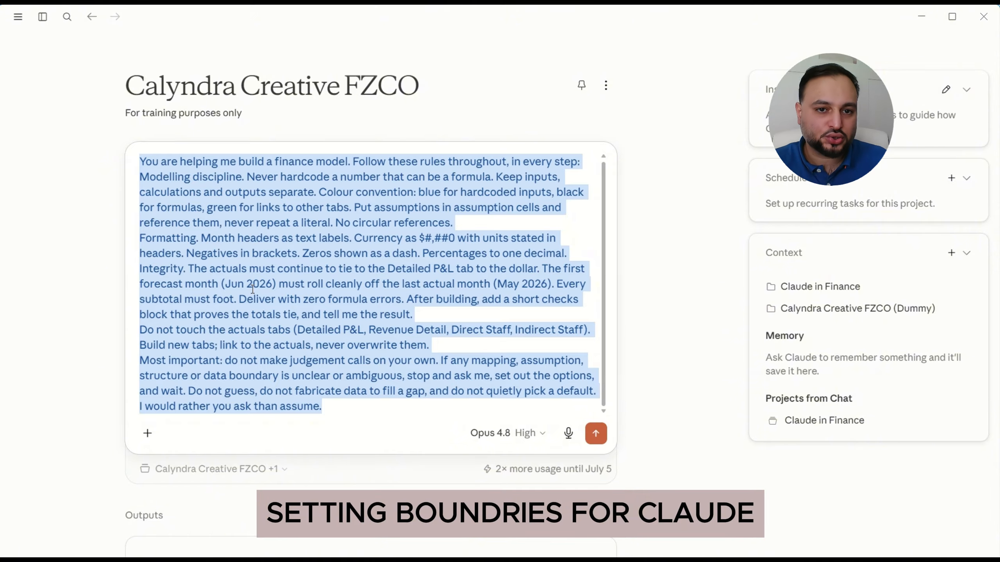
{"action": "left_click", "coordinate": [598, 436]}
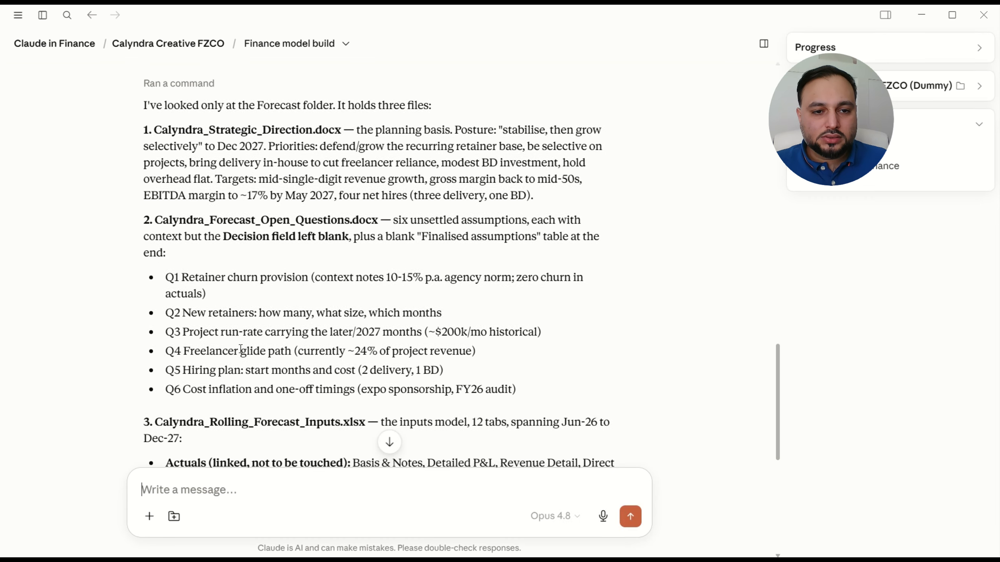
- Read Claude's summary of the three Forecast folder files, including the six open questions and the inputs workbook
{"action": "scroll", "coordinate": [192, 305], "scroll_direction": "up", "scroll_amount": 4}
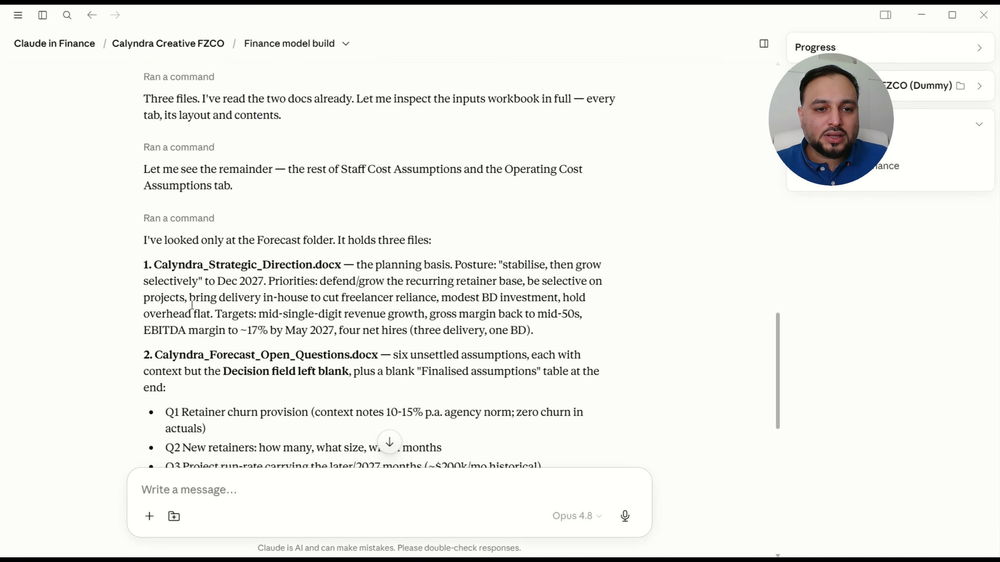
{"action": "scroll", "coordinate": [192, 306], "scroll_direction": "down", "scroll_amount": 3}
{"action": "scroll", "coordinate": [191, 306], "scroll_direction": "down", "scroll_amount": 3}
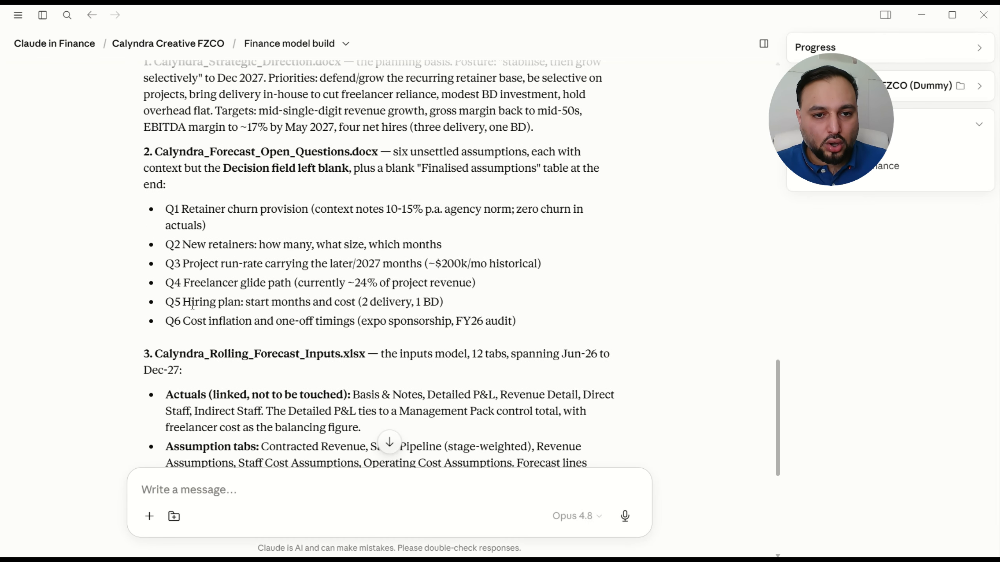
{"action": "scroll", "coordinate": [194, 288], "scroll_direction": "up", "scroll_amount": 3}
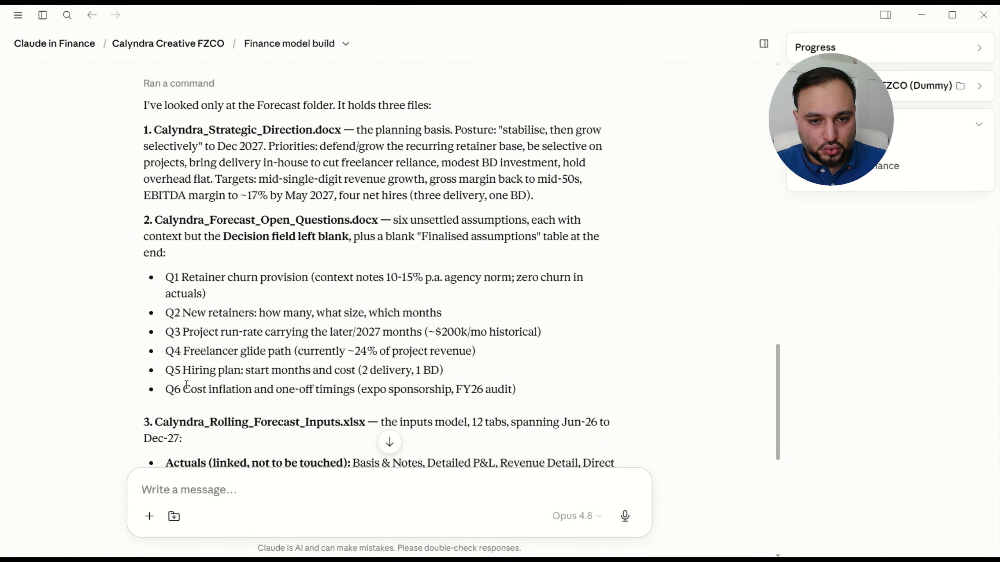
- Ask Claude to work through the six open questions, propose defensible answers or options, treat Q1 churn as one monthly provision, and leave the model unchanged
{"action": "type", "text": "Work through the six open questions in the document to help me finalise the forecast assumptions. As I am not yet sure on some of the assumption, so I would like to go thorough these assumptions with you before we build the model. For each question: read the \"what we know\" evidence, and where there is real evidence in the actuals or the strategy note, reason from it and propose a defensible answer with your rationale. Where the evidence is thin or the answer is genuinely a judgement call, say so plainly and give me two or three options with the trade-offs, then ask me to decide rather than picking for me. On Q1 (churn): churn is handled as a single monthly provision on the recurring base, on the assumption that all contracts renew. We are not lapsing named contracts. So the answer is one monthly churn rate, defended from strategy and agency norms, not a list of which clients leave. Keep every answer consistent with the strategic direction (stabilise then grow selectively, margin recovery toward the high teens). Do not invent figures that contradict the actuals. When we have agreed all six, produce the finalised assumptions table from the document, filled in. Do not change the model yet."}
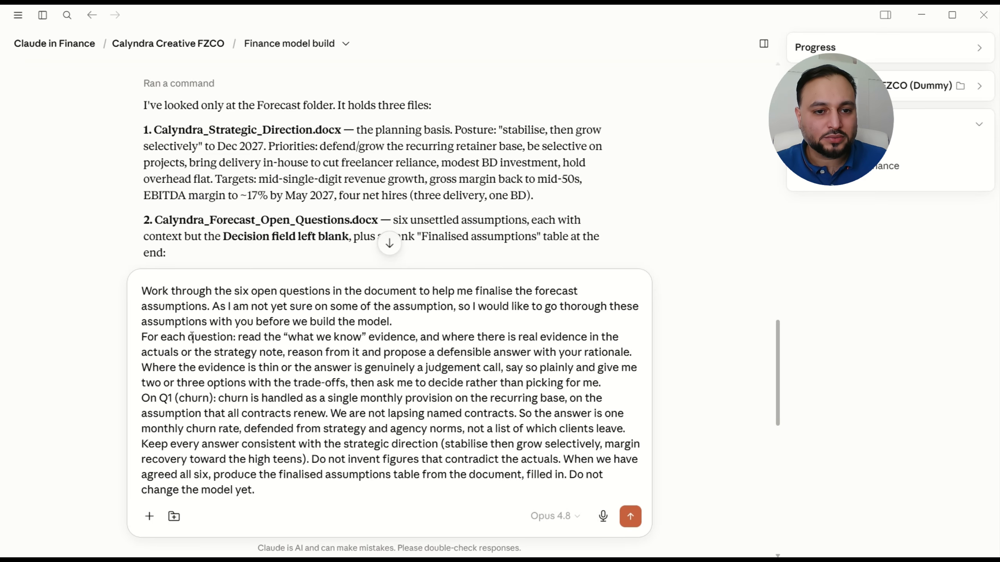
{"action": "triple_click", "coordinate": [276, 306]}
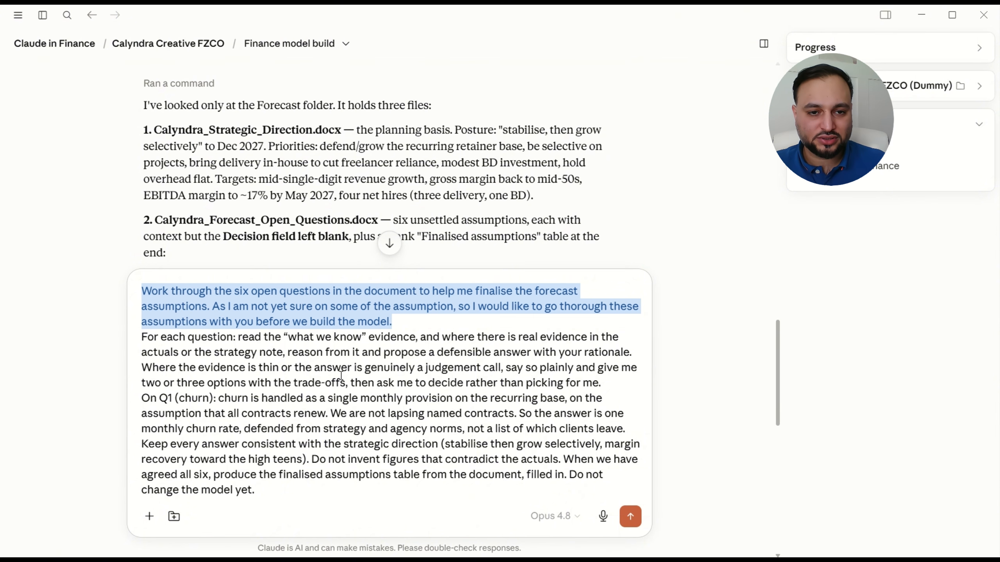
{"action": "scroll", "coordinate": [315, 400], "scroll_direction": "down", "scroll_amount": 2}
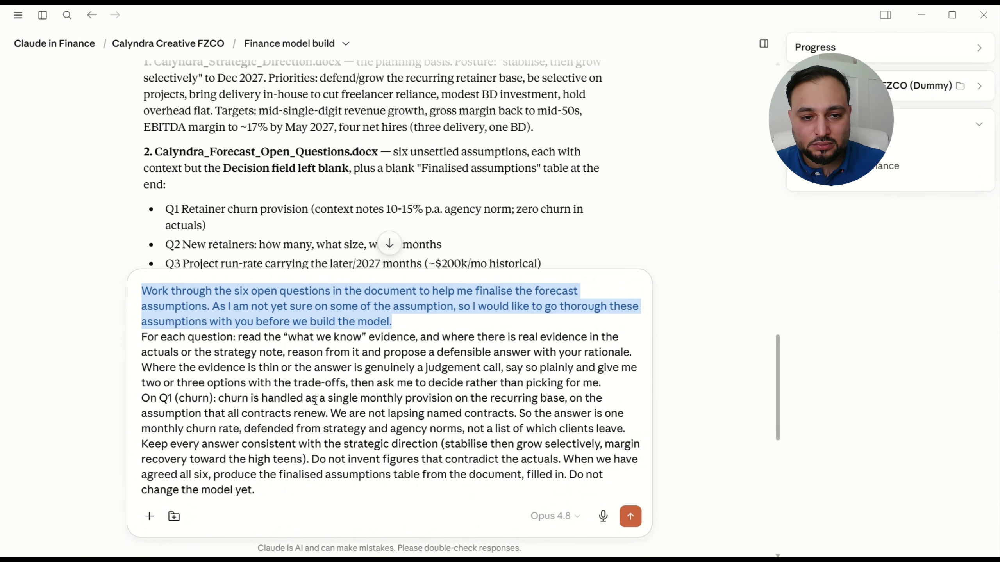
{"action": "left_click", "coordinate": [142, 335]}
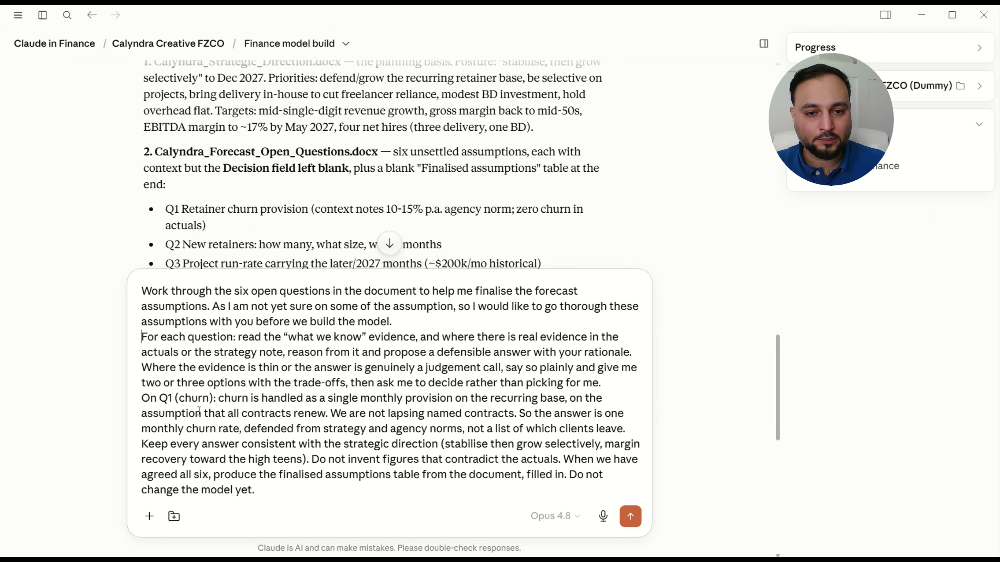
{"action": "key", "text": "Return"}
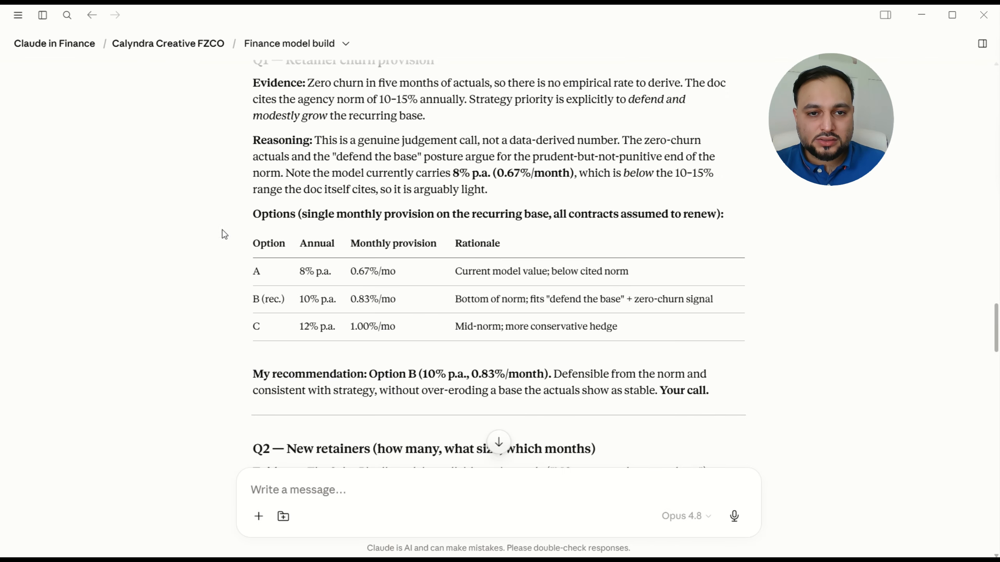
- Read Claude's evidence and recommendations for each open question, including the list of six decisions needed to finalise the assumptions
{"action": "left_click_drag", "start_coordinate": [253, 374], "coordinate": [407, 374]}
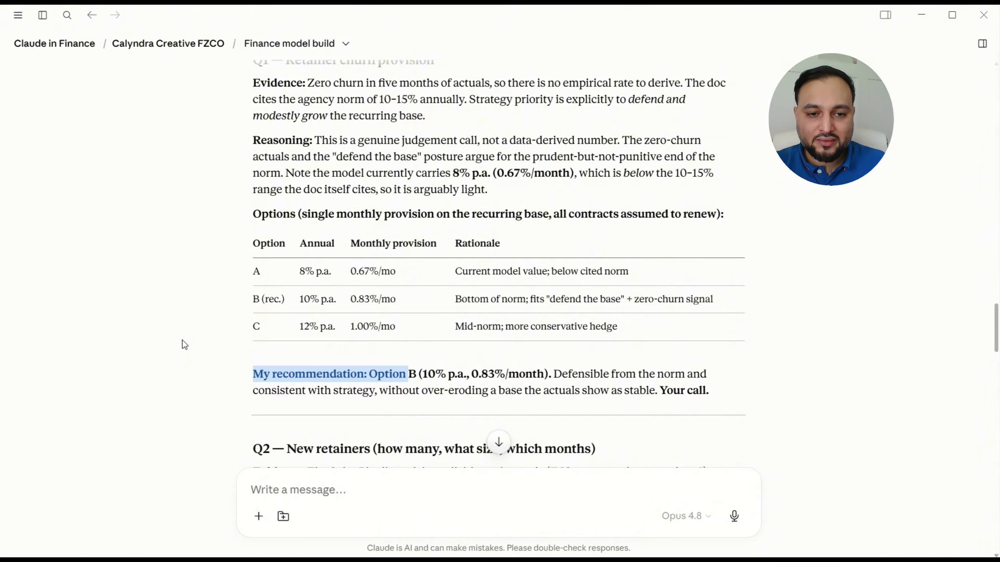
{"action": "scroll", "coordinate": [185, 343], "scroll_direction": "down", "scroll_amount": 6}
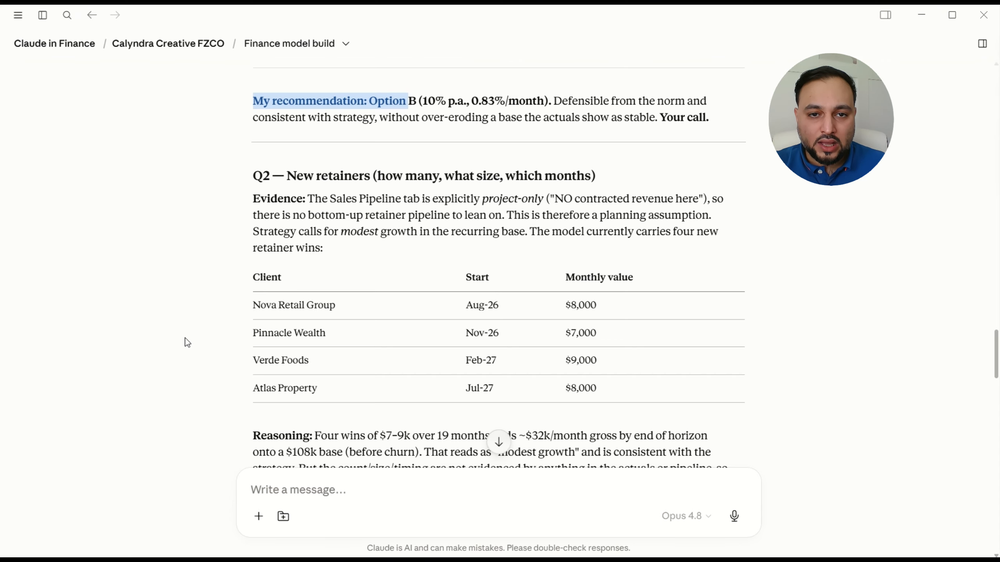
{"action": "scroll", "coordinate": [185, 339], "scroll_direction": "down", "scroll_amount": 20}
{"action": "left_click_drag", "start_coordinate": [275, 239], "coordinate": [572, 353]}
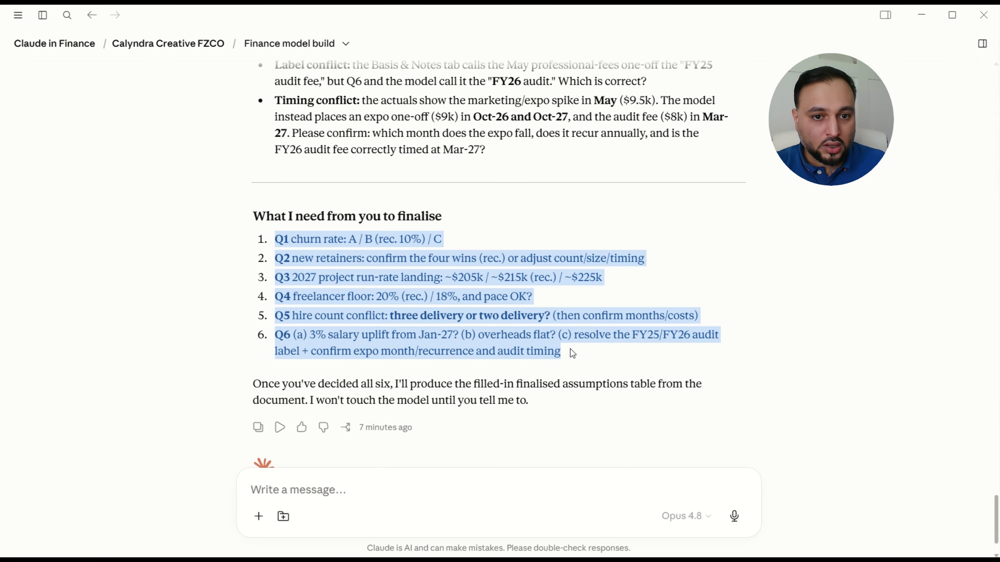
{"action": "left_click", "coordinate": [571, 351]}
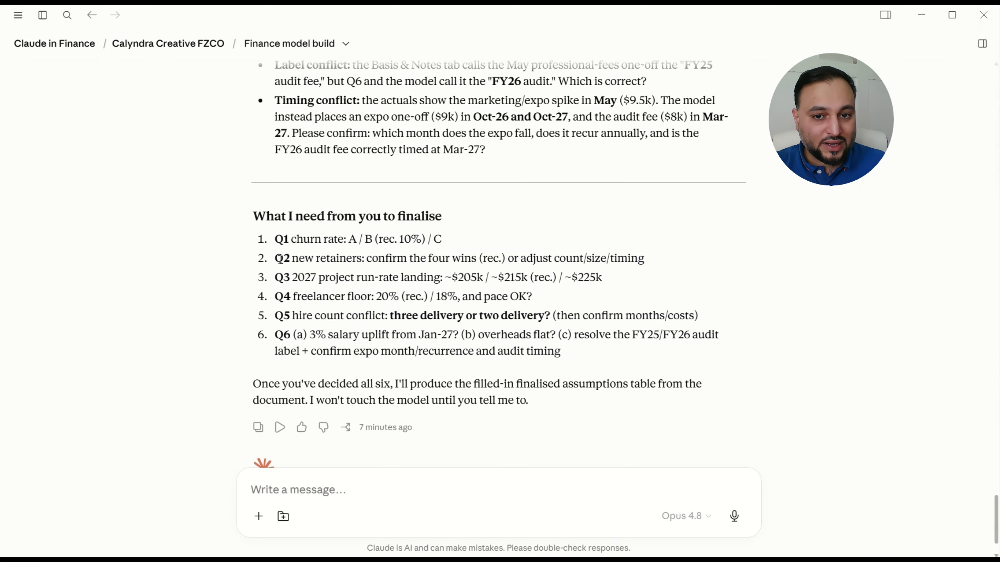
{"action": "left_click_drag", "start_coordinate": [284, 239], "coordinate": [563, 352]}
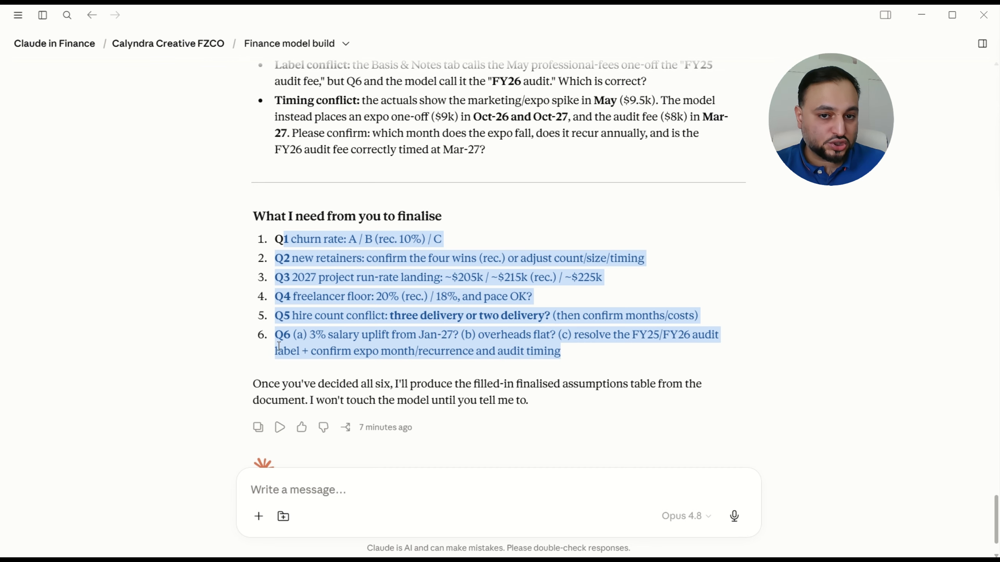
{"action": "left_click", "coordinate": [277, 240]}
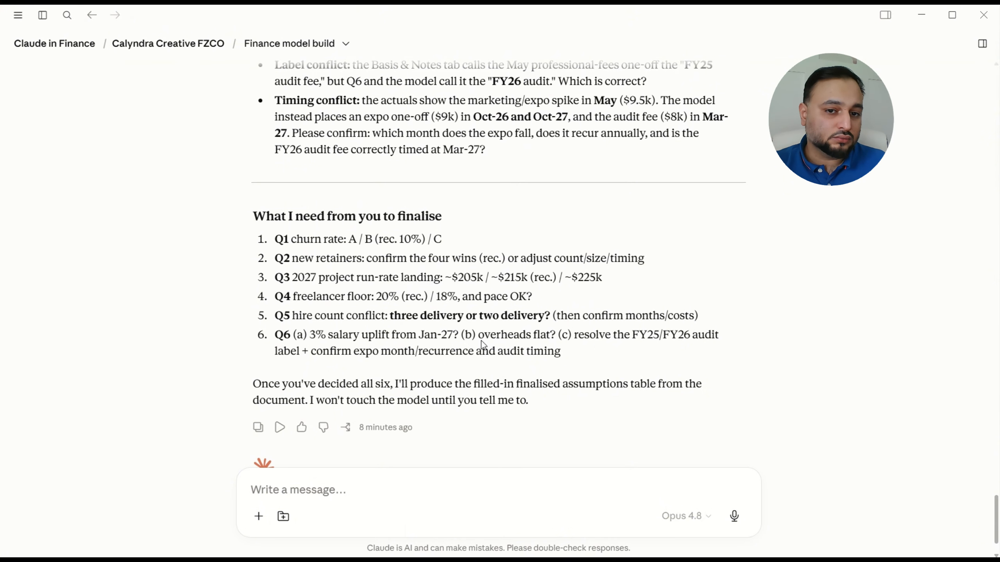
{"action": "left_click_drag", "start_coordinate": [275, 240], "coordinate": [579, 357]}
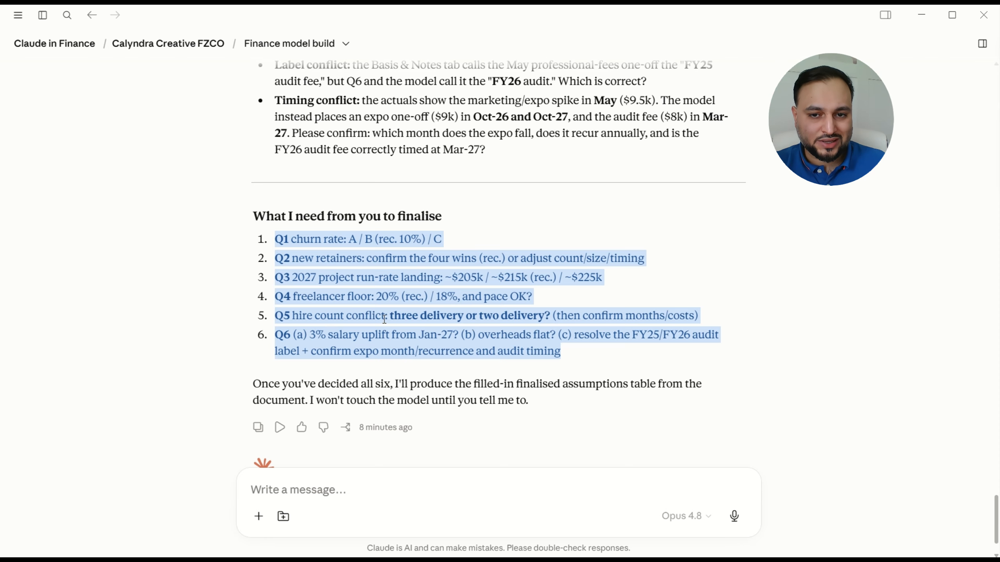
{"action": "left_click", "coordinate": [278, 242]}
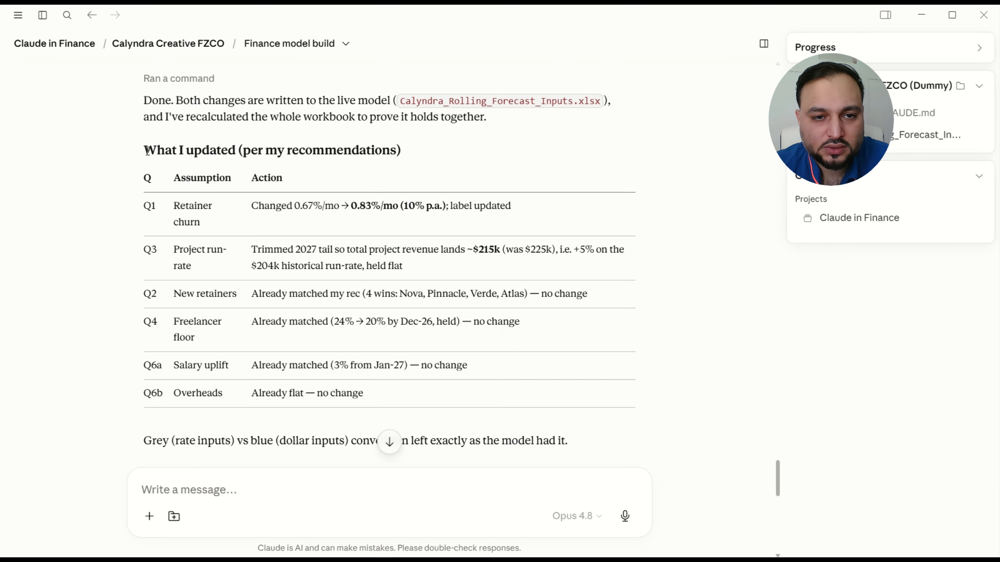
- Review Claude's table of updated assumptions and open the Calyndra_Rolling_Forecast_Inputs workbook from the Forecast folder to inspect its sheets
{"action": "left_click_drag", "start_coordinate": [142, 148], "coordinate": [409, 402]}
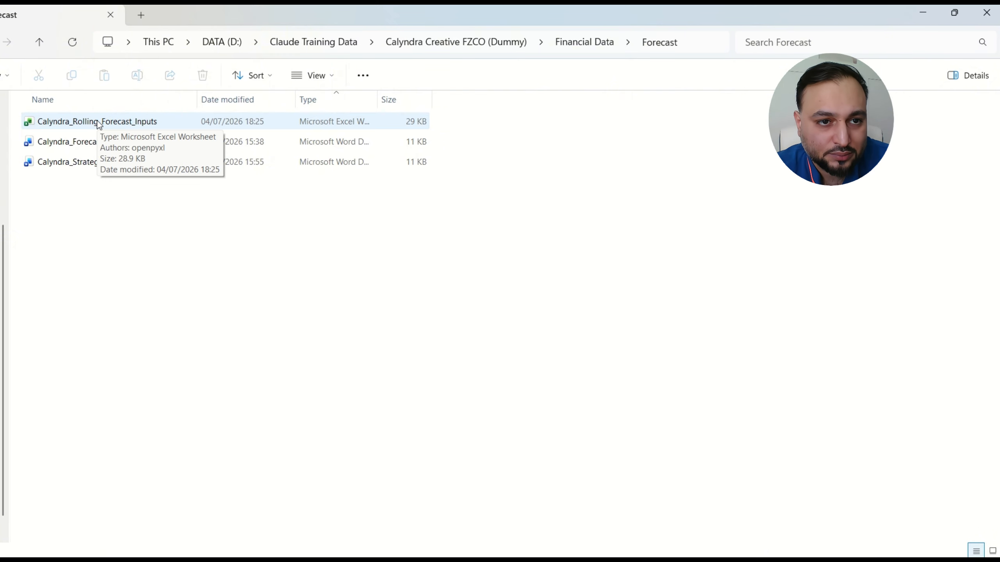
{"action": "double_click", "coordinate": [99, 124]}
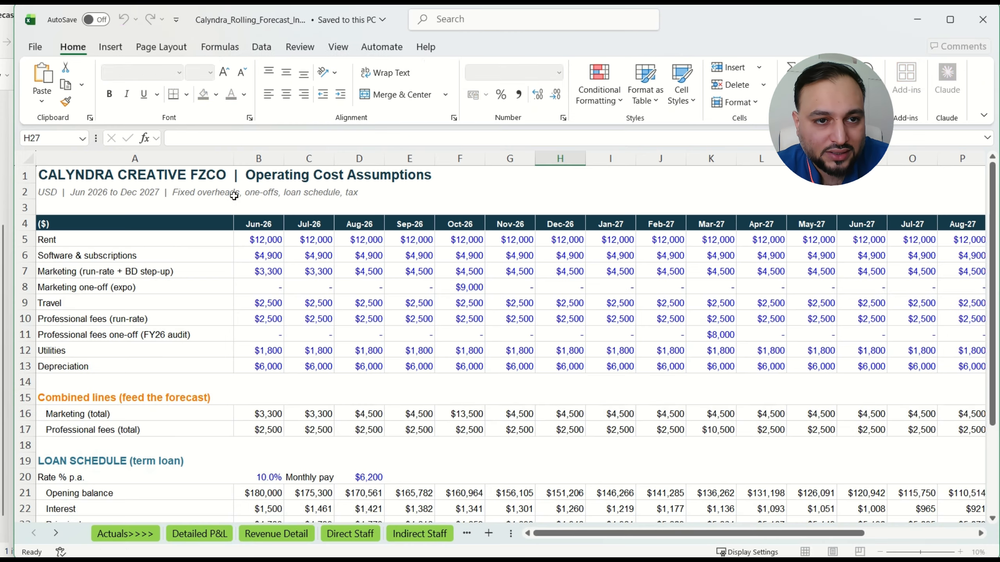
{"action": "left_click", "coordinate": [56, 533]}
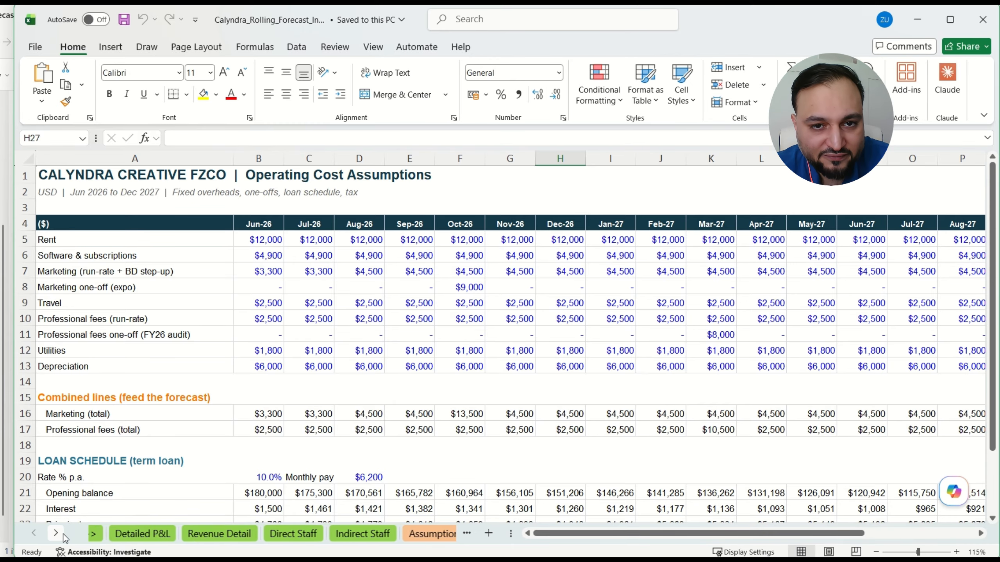
{"action": "left_click", "coordinate": [55, 533]}
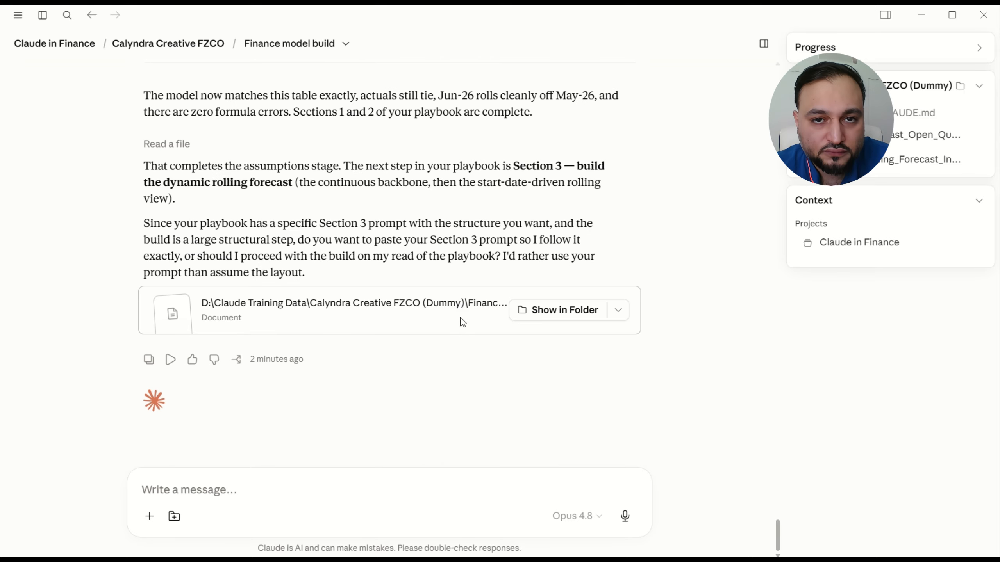
- Ask Claude to build a Jan 2026 to Dec 2027 monthly backbone, a start-date-driven 12-month Rolling Forecast tab and an FY2026 actual-plus-forecast tab
{"action": "left_click", "coordinate": [246, 482]}
{"action": "key", "text": "ctrl+v"}
{"action": "left_click_drag", "start_coordinate": [142, 277], "coordinate": [273, 455]}
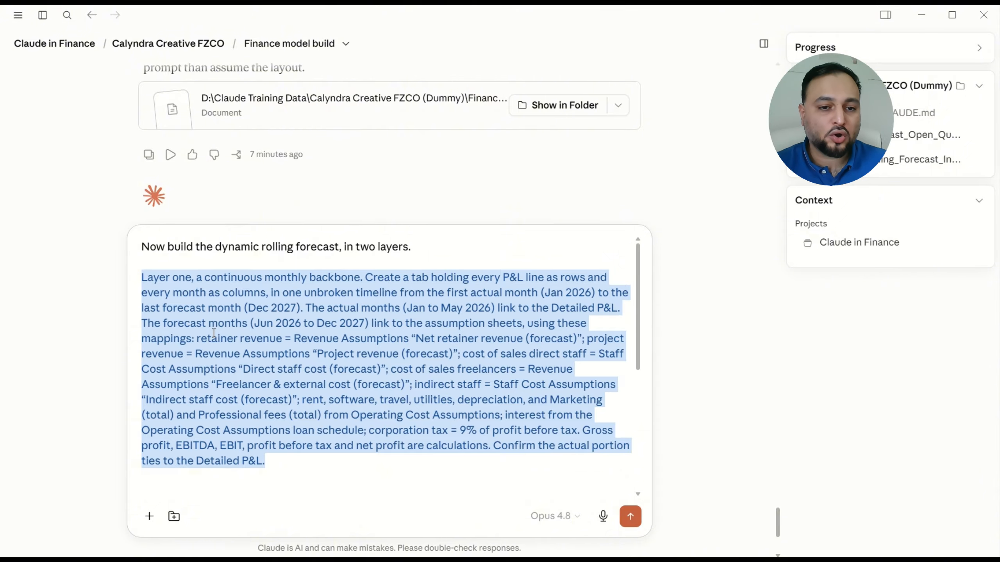
{"action": "scroll", "coordinate": [224, 410], "scroll_direction": "down", "scroll_amount": 5}
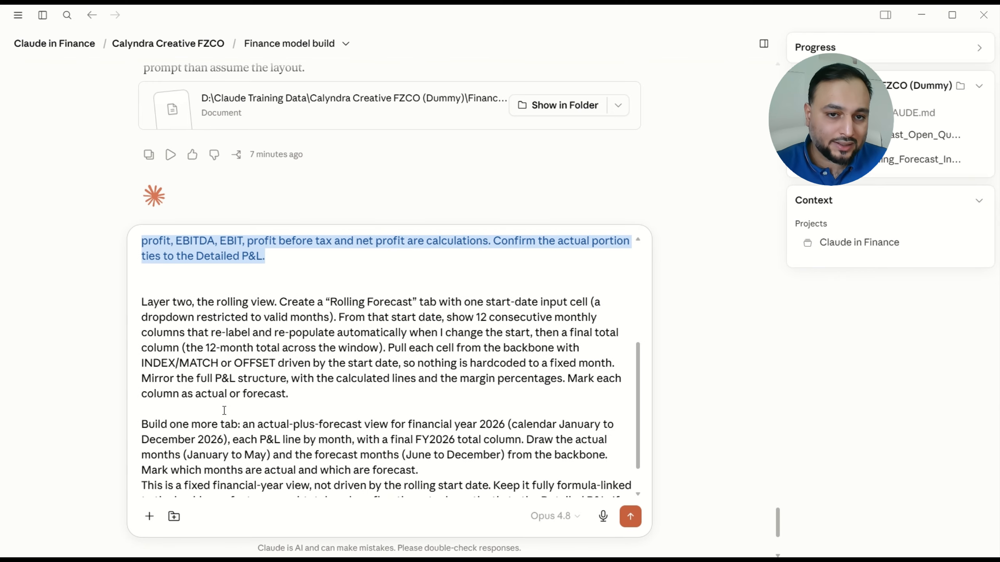
{"action": "left_click", "coordinate": [141, 300]}
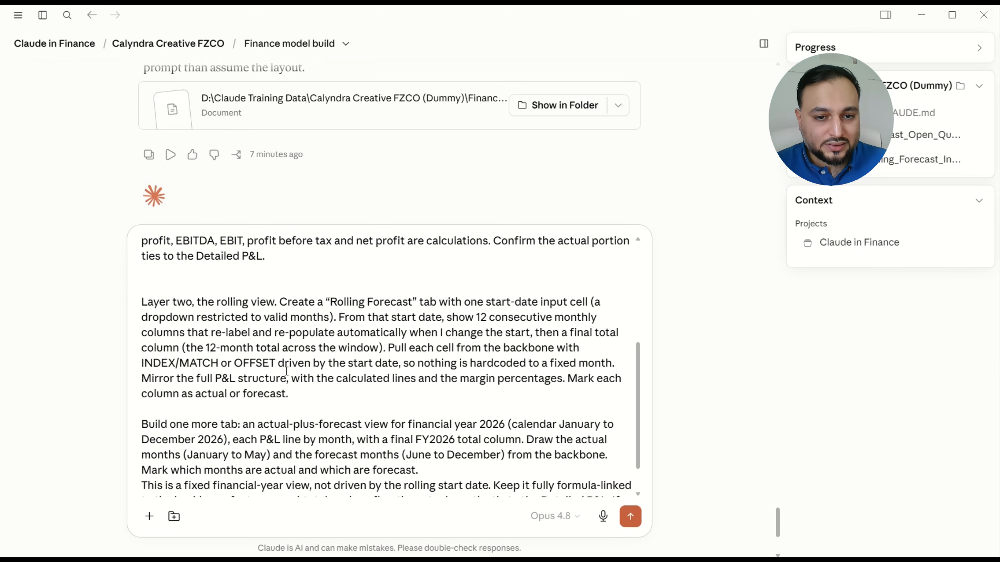
{"action": "left_click_drag", "start_coordinate": [290, 393], "coordinate": [120, 303]}
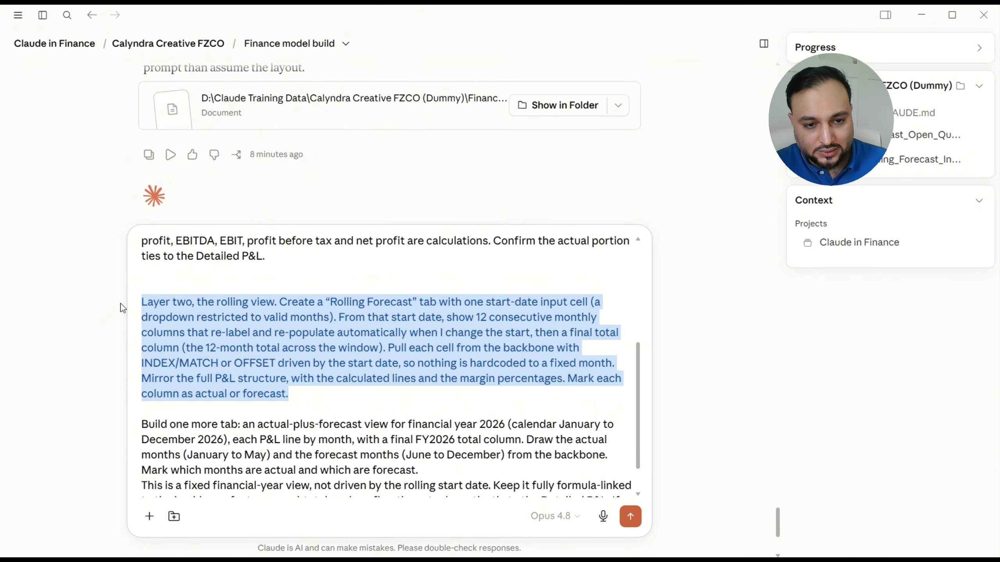
{"action": "left_click", "coordinate": [247, 285]}
{"action": "scroll", "coordinate": [248, 286], "scroll_direction": "down", "scroll_amount": 2}
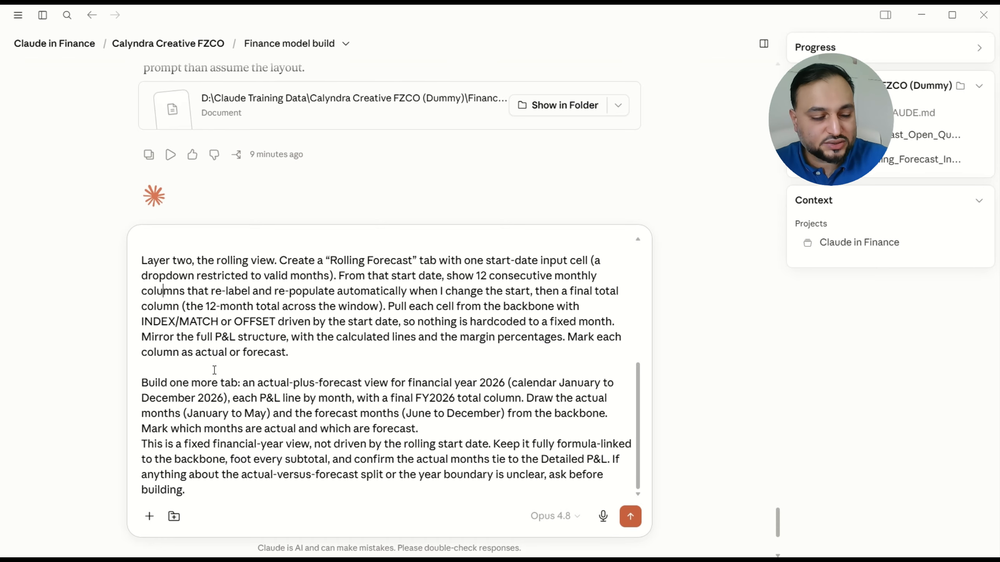
{"action": "key", "text": "Return"}
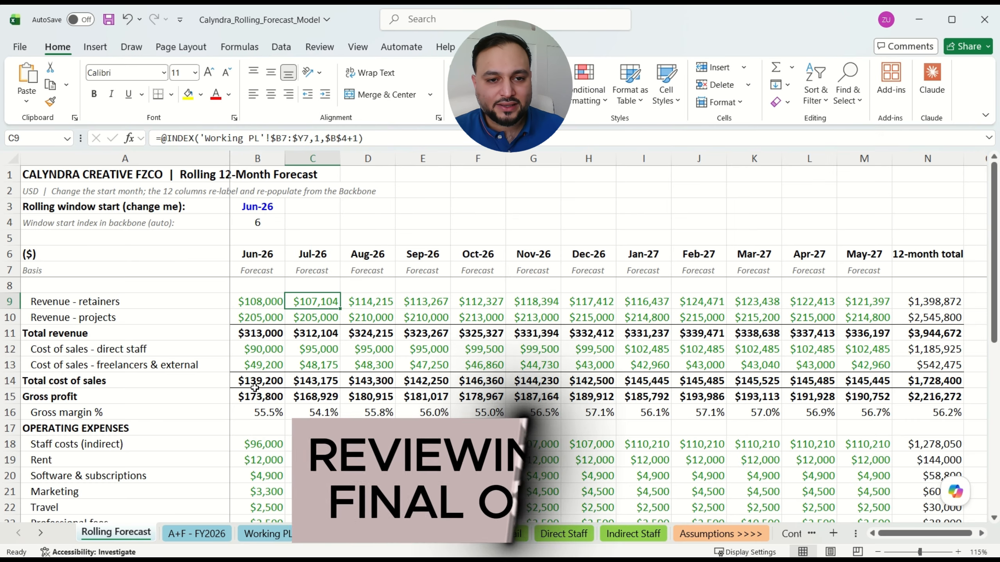
- Look over the P&L lines on the Rolling Forecast sheet and try Jul-26 and Aug-26 as the rolling window start
{"action": "left_click_drag", "start_coordinate": [69, 301], "coordinate": [77, 504]}
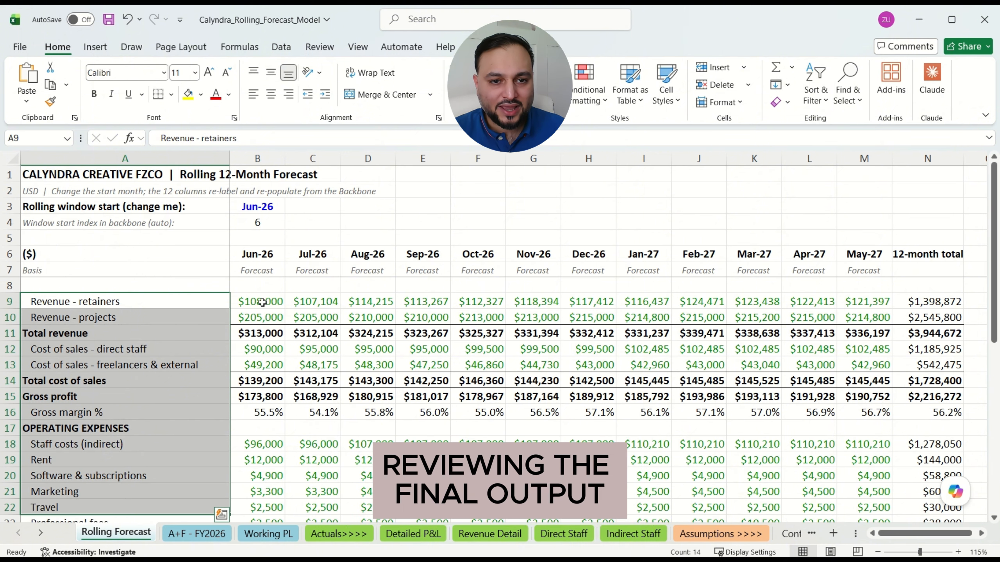
{"action": "left_click", "coordinate": [262, 302]}
{"action": "left_click", "coordinate": [259, 207]}
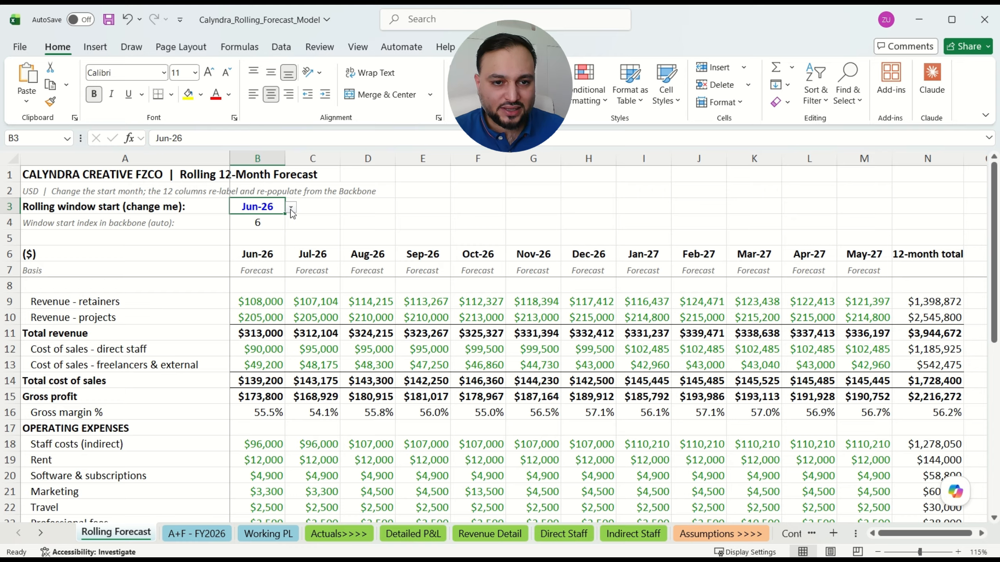
{"action": "left_click", "coordinate": [291, 208]}
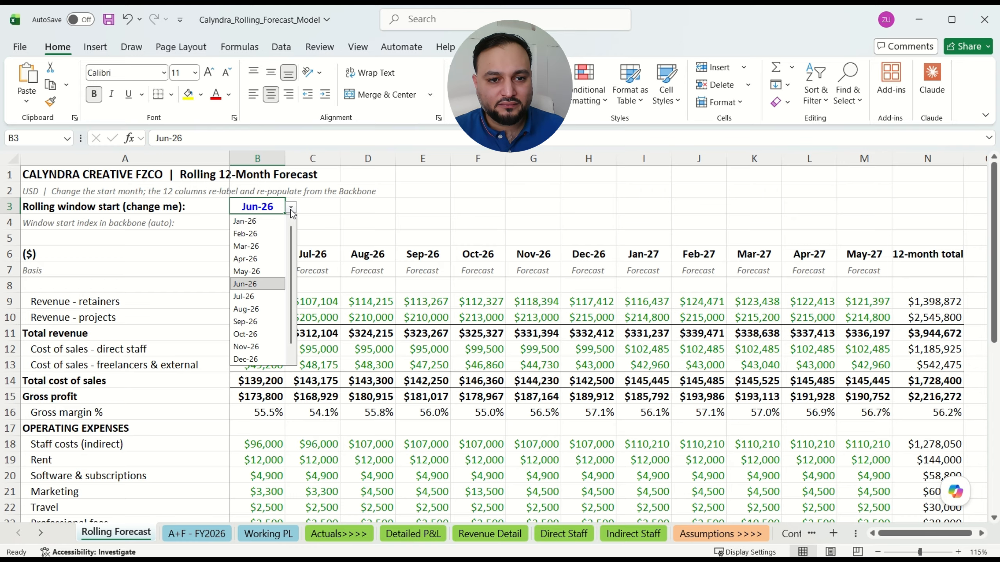
{"action": "left_click", "coordinate": [256, 296]}
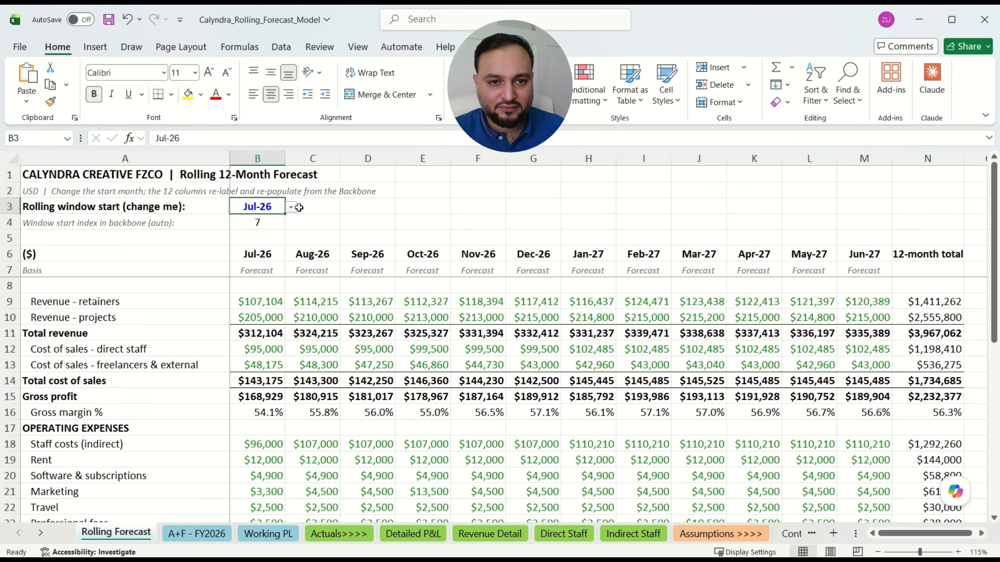
{"action": "left_click", "coordinate": [291, 209]}
{"action": "left_click", "coordinate": [257, 306]}
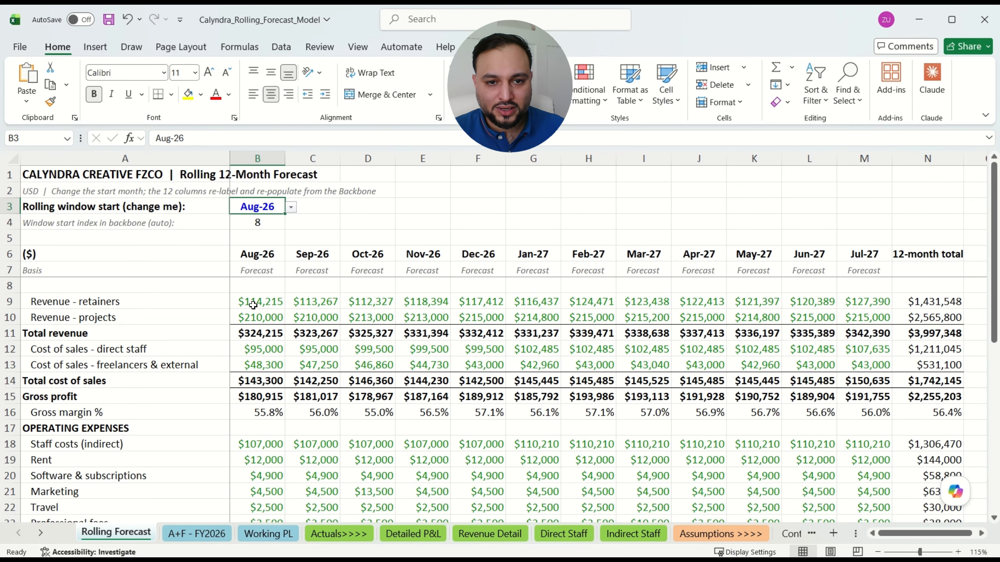
- Set the rolling window start to Jan-26 and check the Actual and Forecast labels above the monthly columns
{"action": "left_click", "coordinate": [291, 206]}
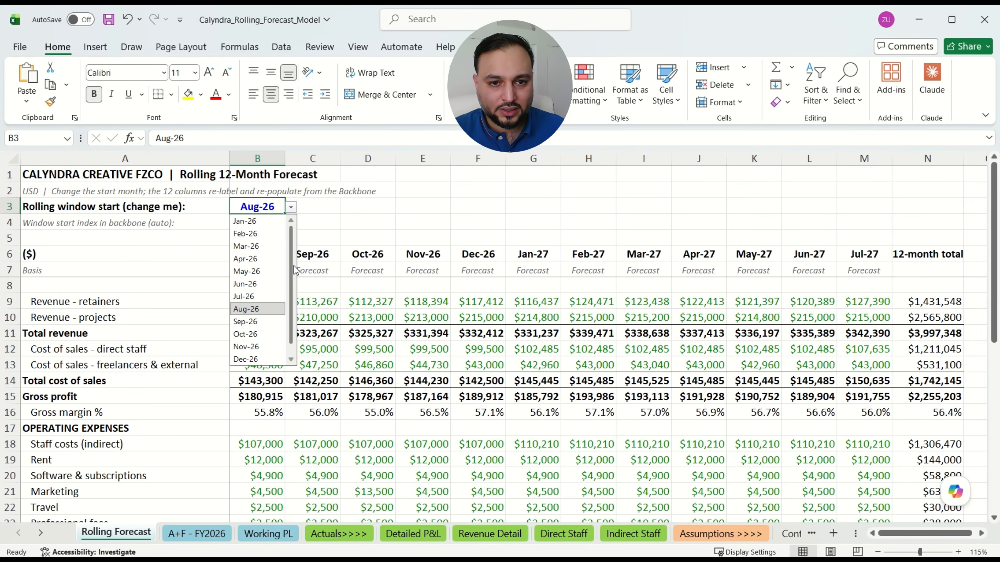
{"action": "left_click", "coordinate": [260, 223]}
{"action": "left_click", "coordinate": [248, 270]}
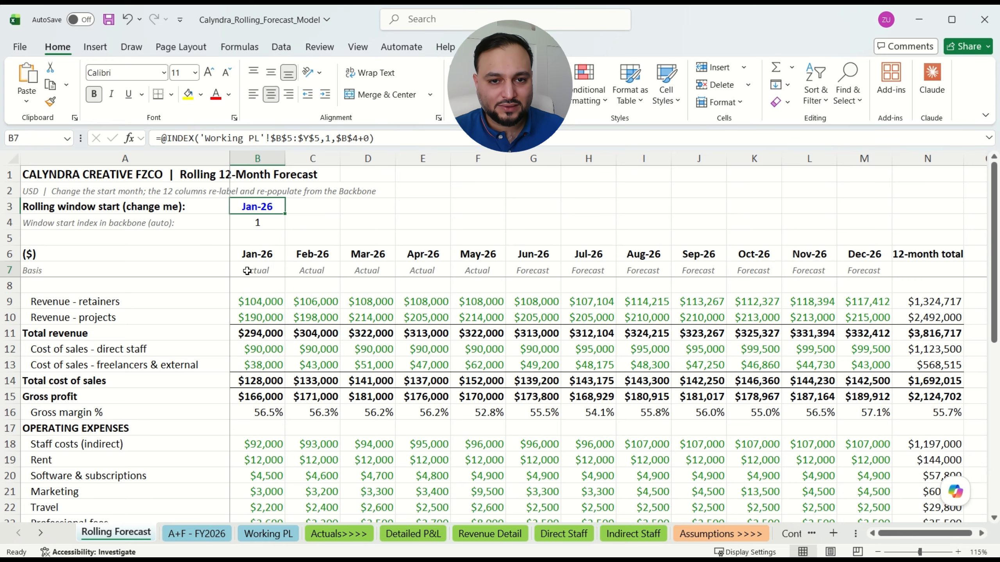
{"action": "left_click_drag", "start_coordinate": [248, 271], "coordinate": [751, 264]}
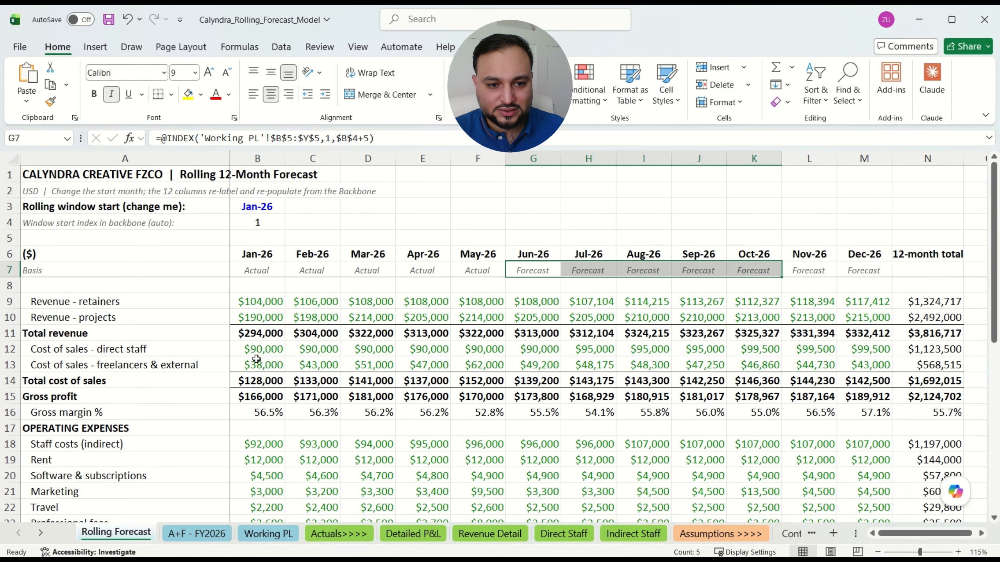
- Review the monthly actual and forecast P&L on the A+F - FY2026 sheet, down to net profit and the tie-out checks
{"action": "left_click", "coordinate": [199, 537]}
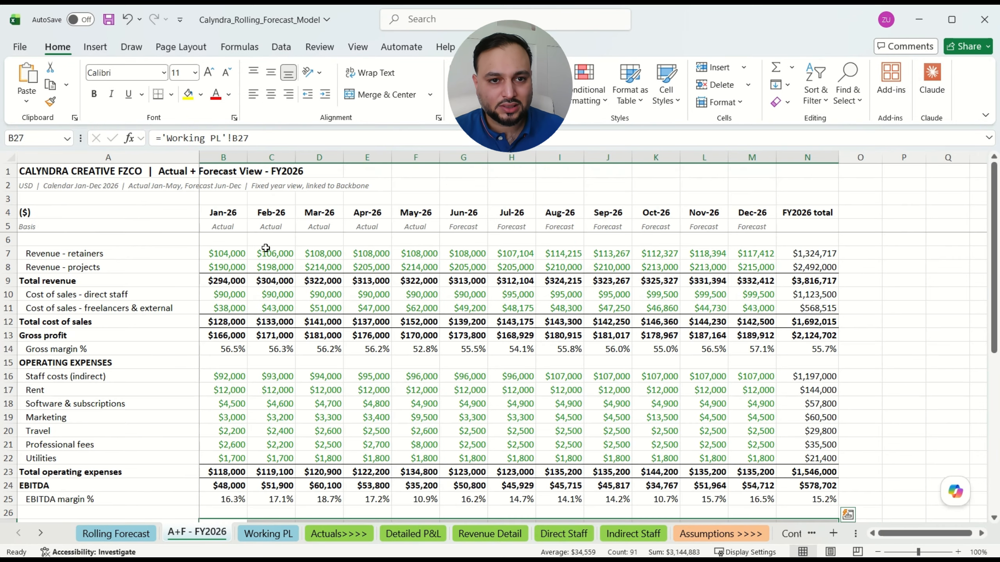
{"action": "left_click_drag", "start_coordinate": [216, 213], "coordinate": [748, 334]}
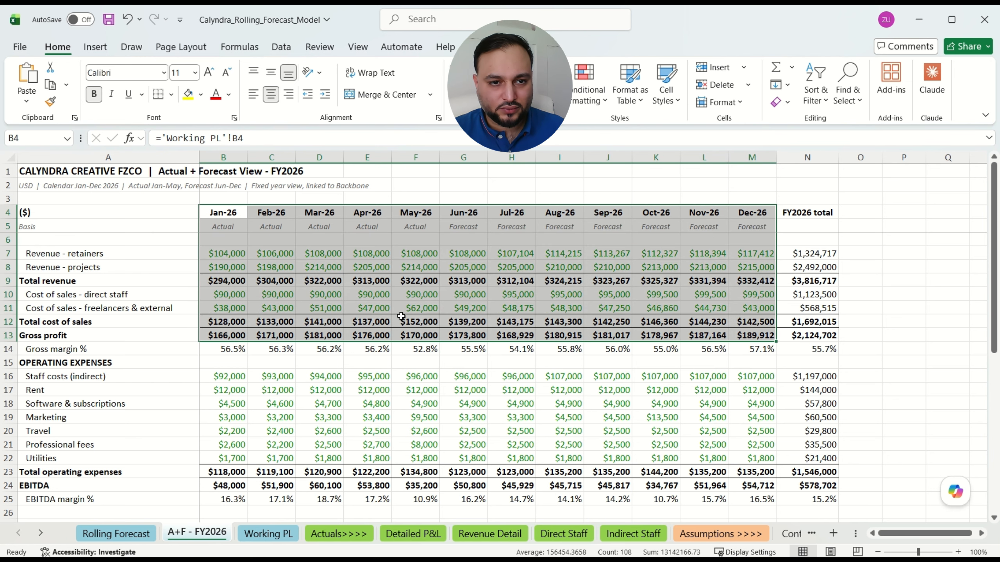
{"action": "scroll", "coordinate": [401, 316], "scroll_direction": "down", "scroll_amount": 4}
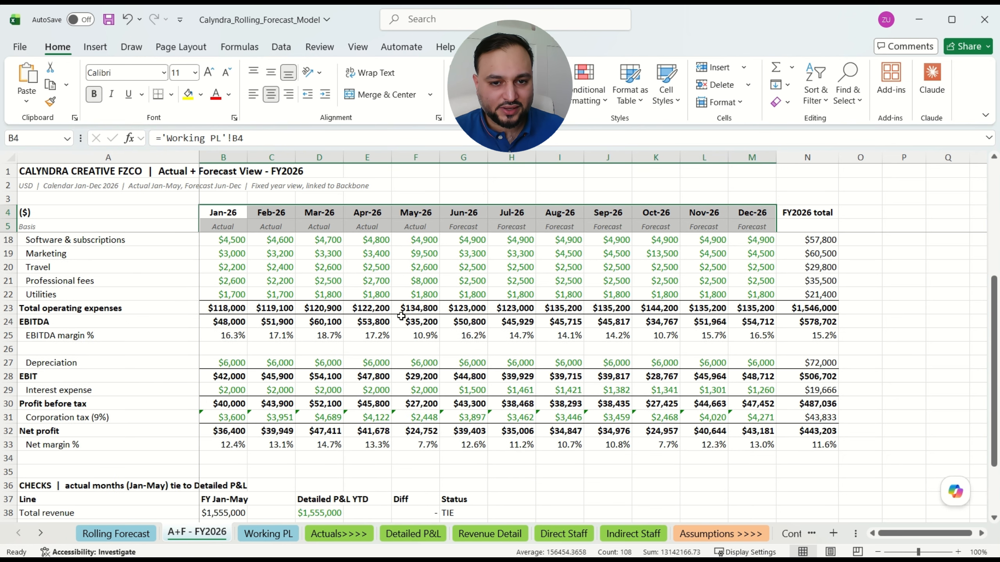
{"action": "scroll", "coordinate": [401, 316], "scroll_direction": "up", "scroll_amount": 1}
{"action": "scroll", "coordinate": [401, 316], "scroll_direction": "up", "scroll_amount": 3}
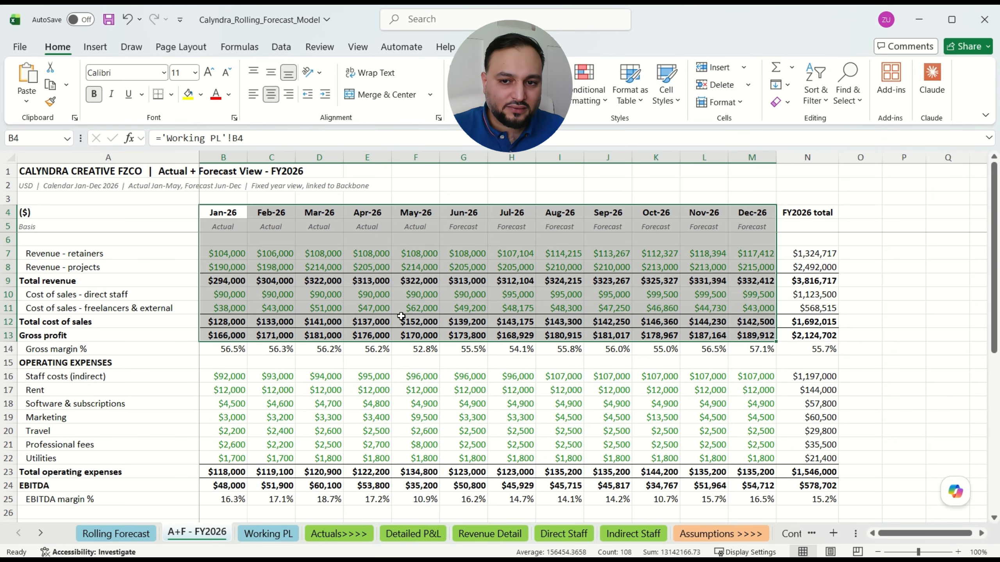